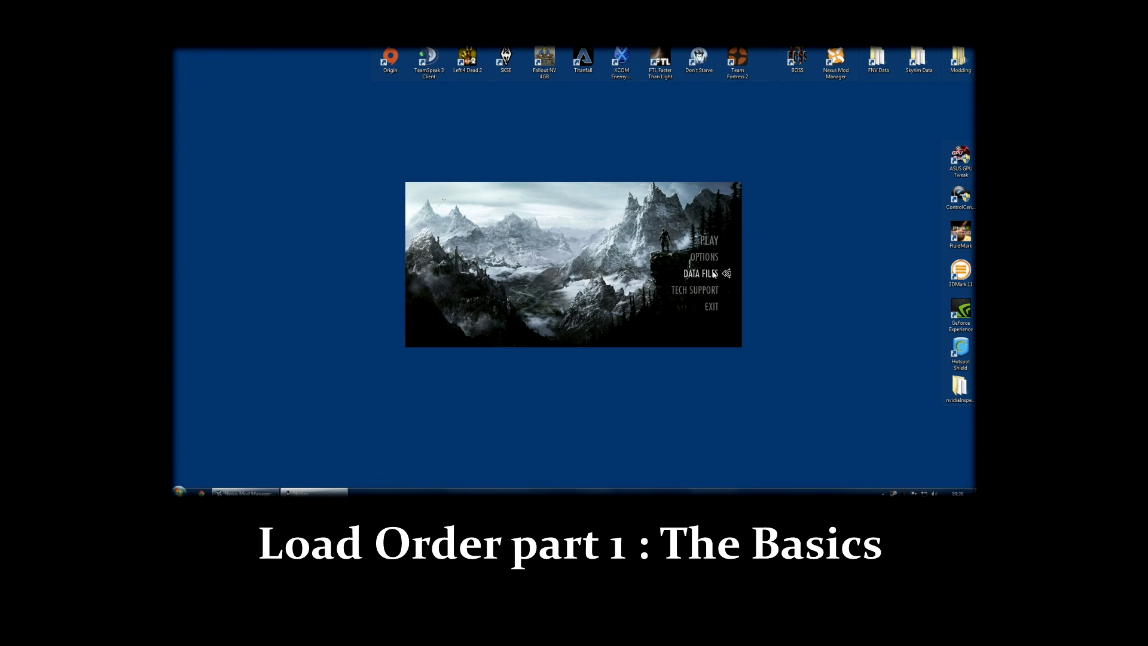
Open the Skyrim launcher's data files list and compare the UISneakAttack sound record across plugins in TES5Edit
{"action": "left_click", "coordinate": [709, 275]}
{"action": "scroll", "coordinate": [641, 230], "scroll_direction": "down", "scroll_amount": 3}
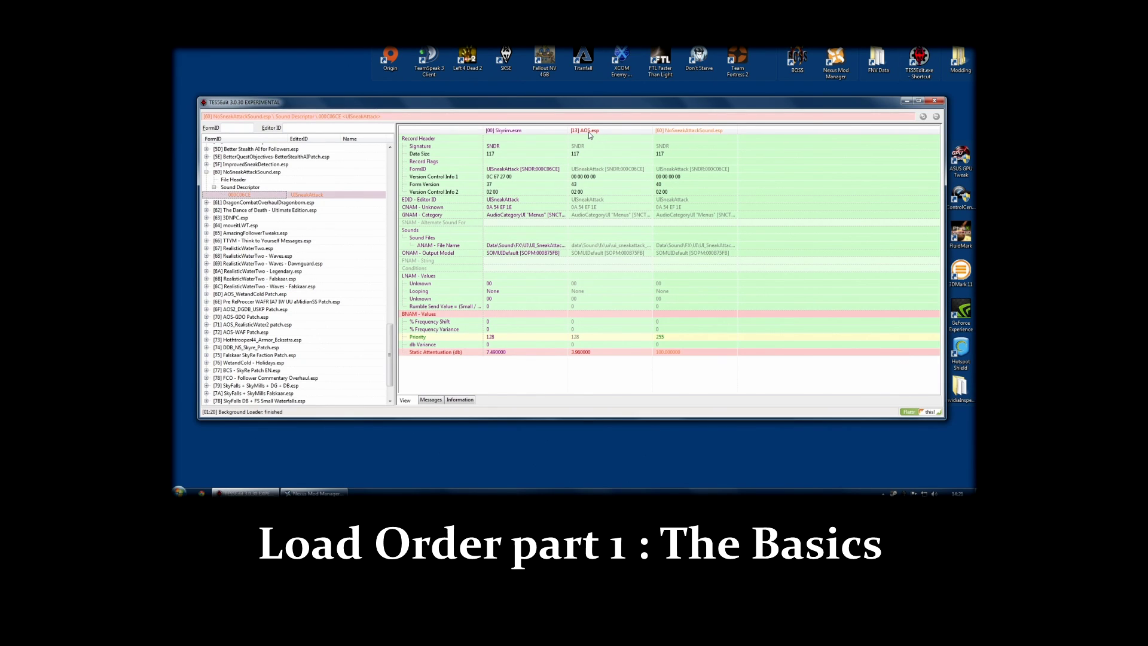
{"action": "left_click", "coordinate": [693, 138]}
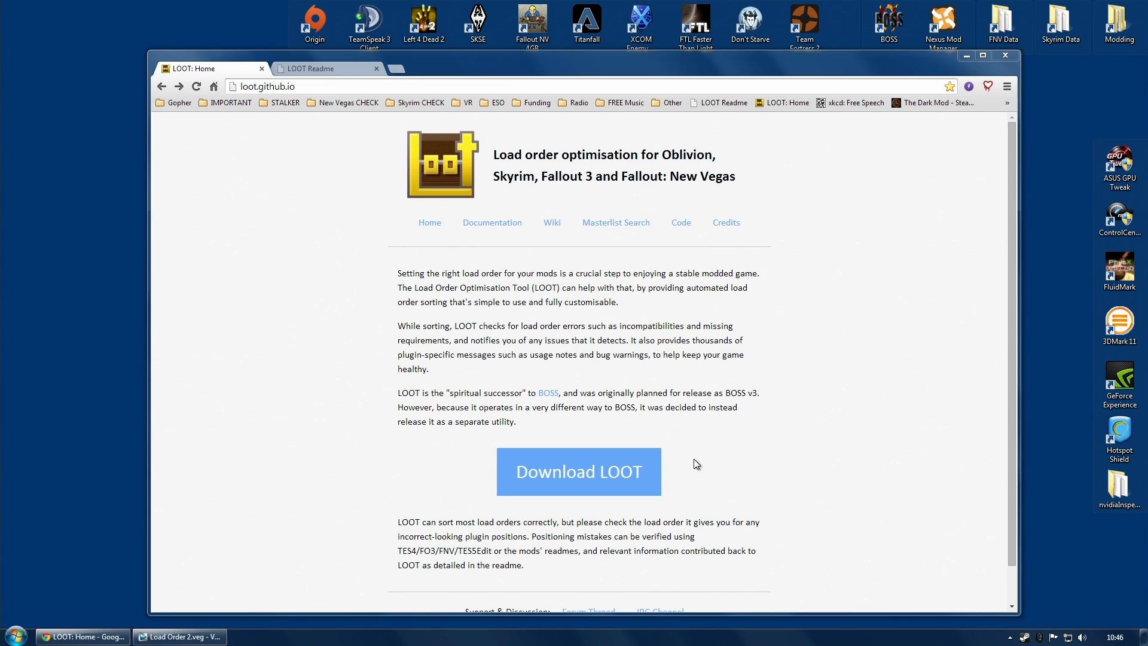
Download LOOT.Installer.exe for LOOT v0.5.0 from the LOOT website's GitHub release page and reveal the desktop
{"action": "left_click", "coordinate": [586, 474]}
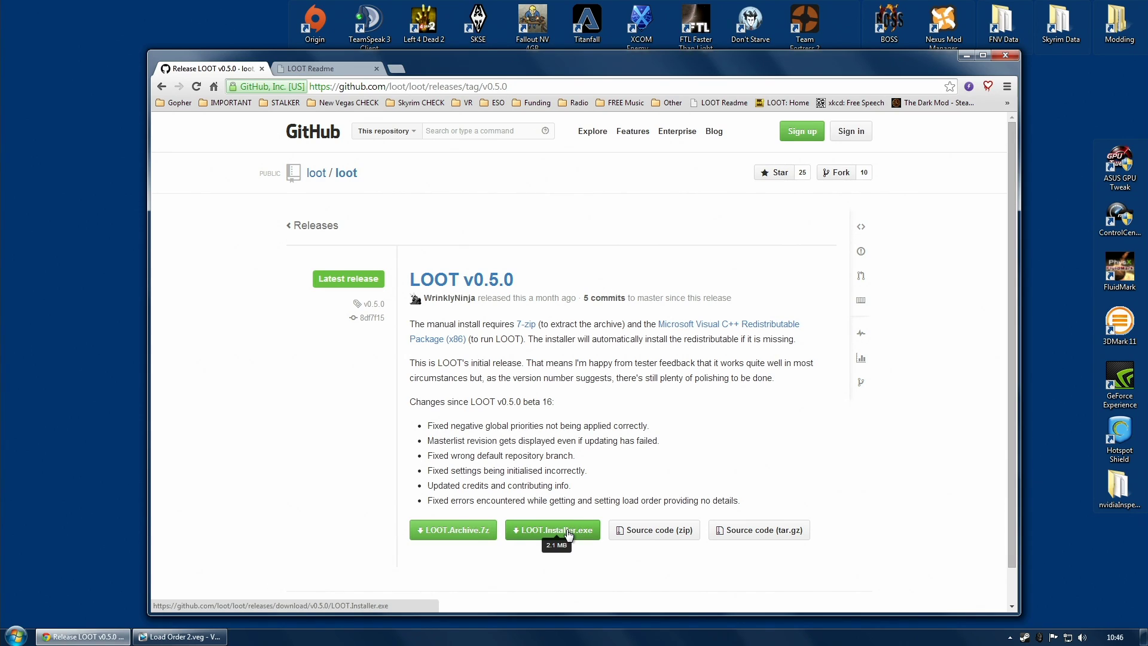
{"action": "left_click", "coordinate": [567, 533]}
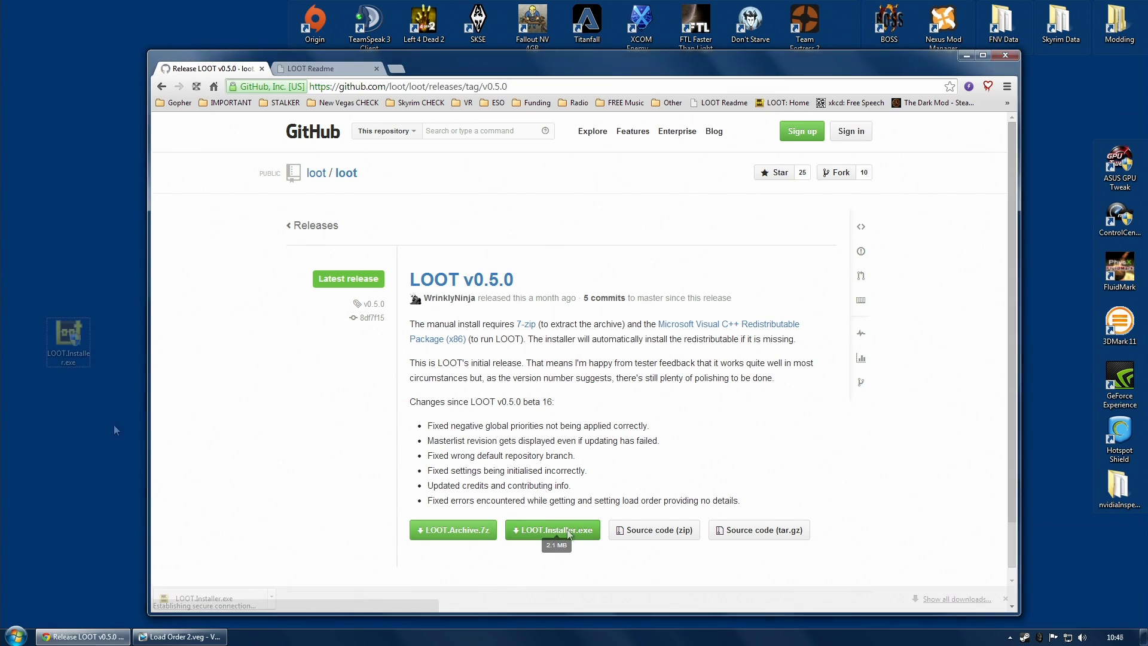
{"action": "left_click", "coordinate": [967, 56]}
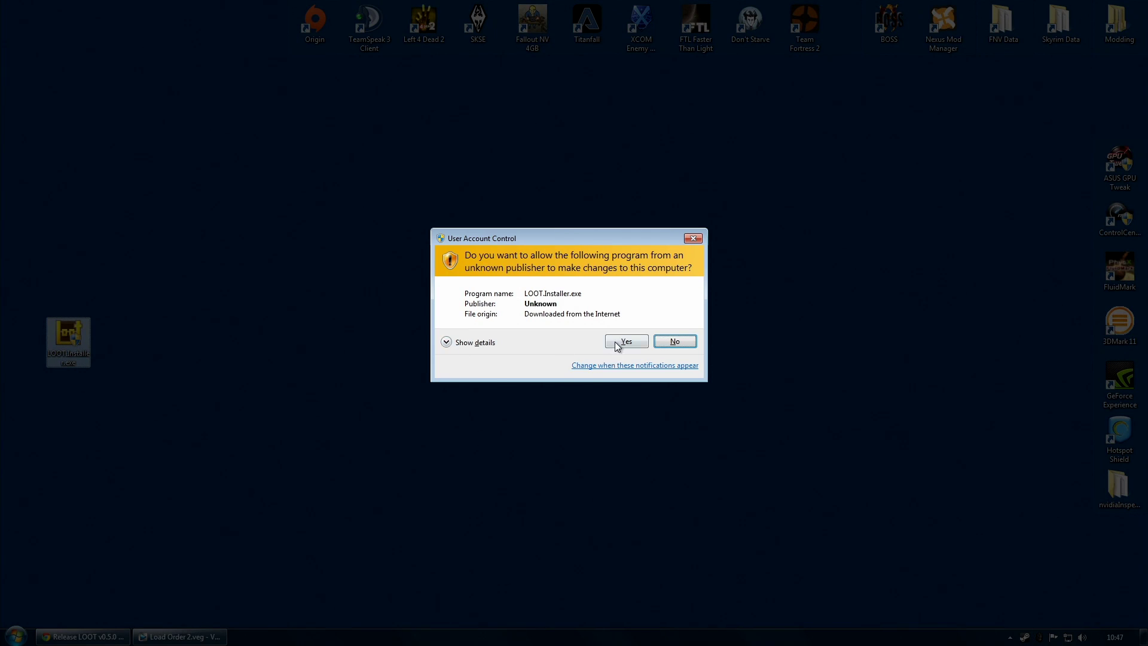
Allow the LOOT installer to run and start the setup in English
{"action": "left_click", "coordinate": [622, 342]}
{"action": "left_click", "coordinate": [567, 348]}
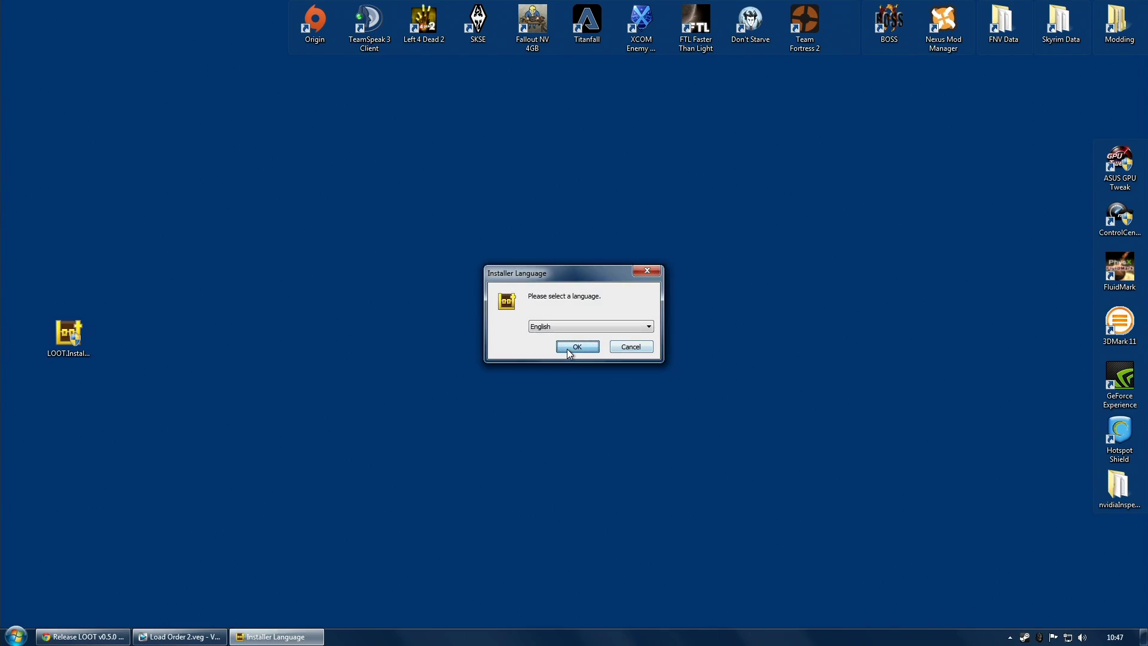
{"action": "left_click", "coordinate": [633, 414]}
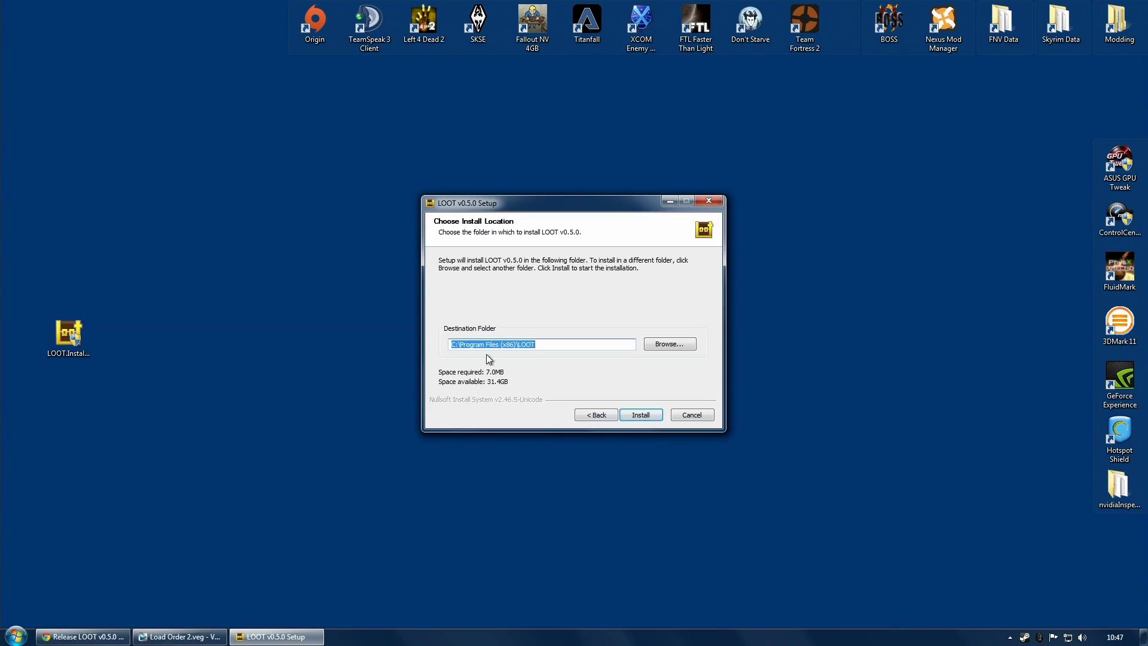
Set the destination folder to F:\Games\LOOT and install LOOT v0.5.0 there
{"action": "left_click", "coordinate": [661, 344]}
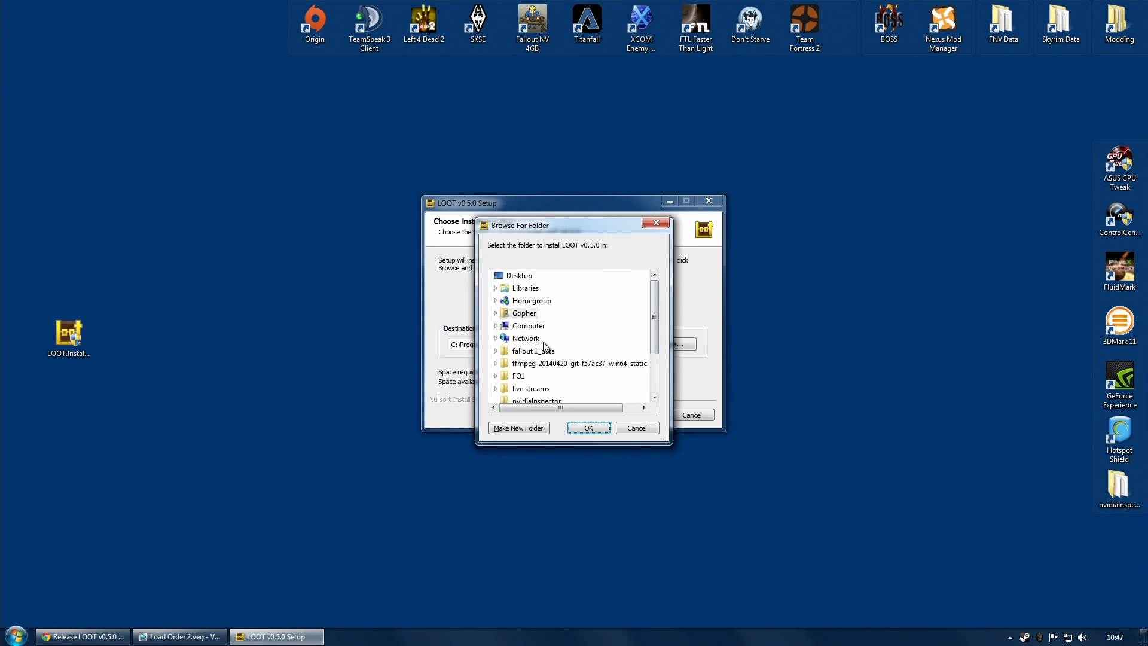
{"action": "left_click", "coordinate": [526, 326]}
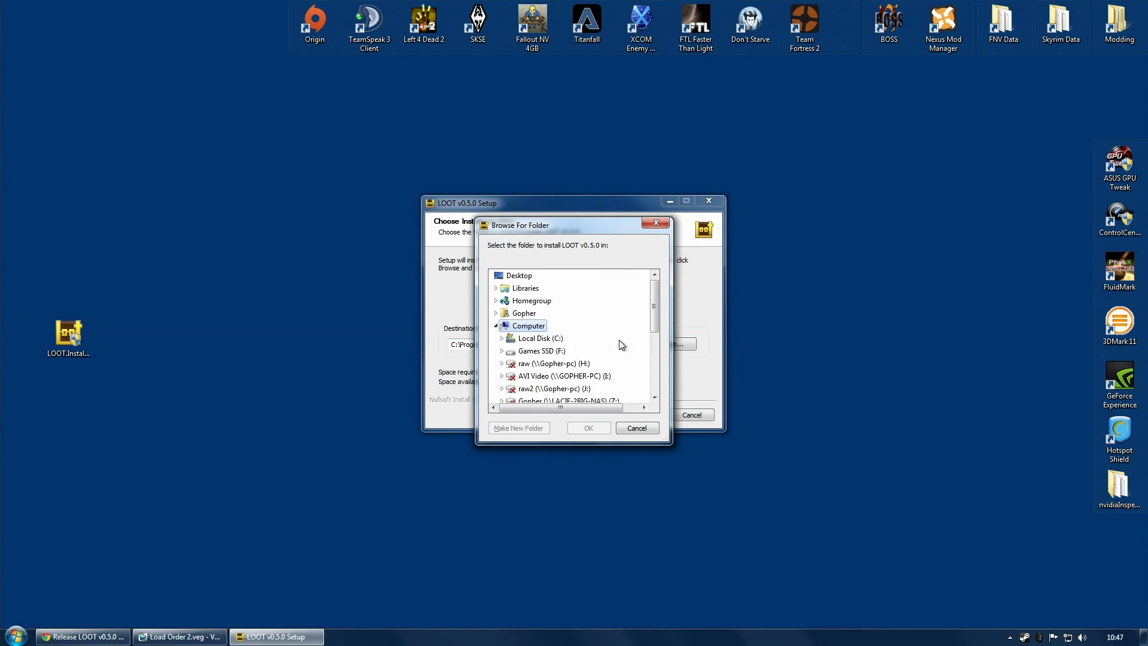
{"action": "left_click", "coordinate": [542, 351]}
{"action": "left_click", "coordinate": [535, 389]}
{"action": "scroll", "coordinate": [532, 354], "scroll_direction": "up", "scroll_amount": 3}
{"action": "scroll", "coordinate": [608, 364], "scroll_direction": "down", "scroll_amount": 1}
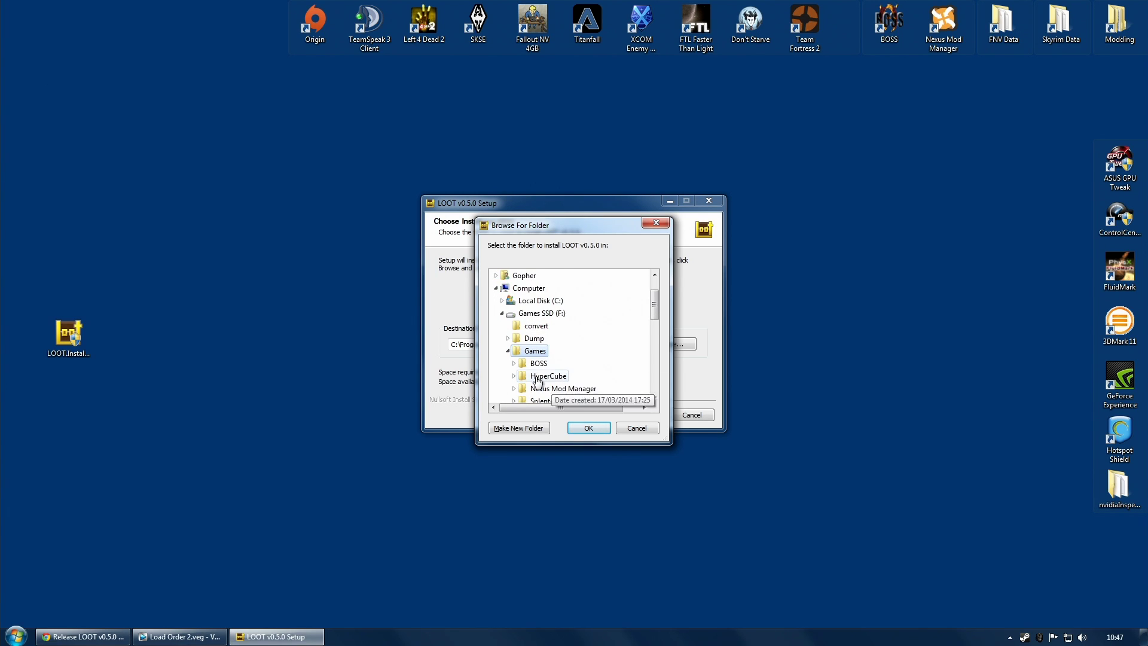
{"action": "scroll", "coordinate": [591, 346], "scroll_direction": "down", "scroll_amount": 1}
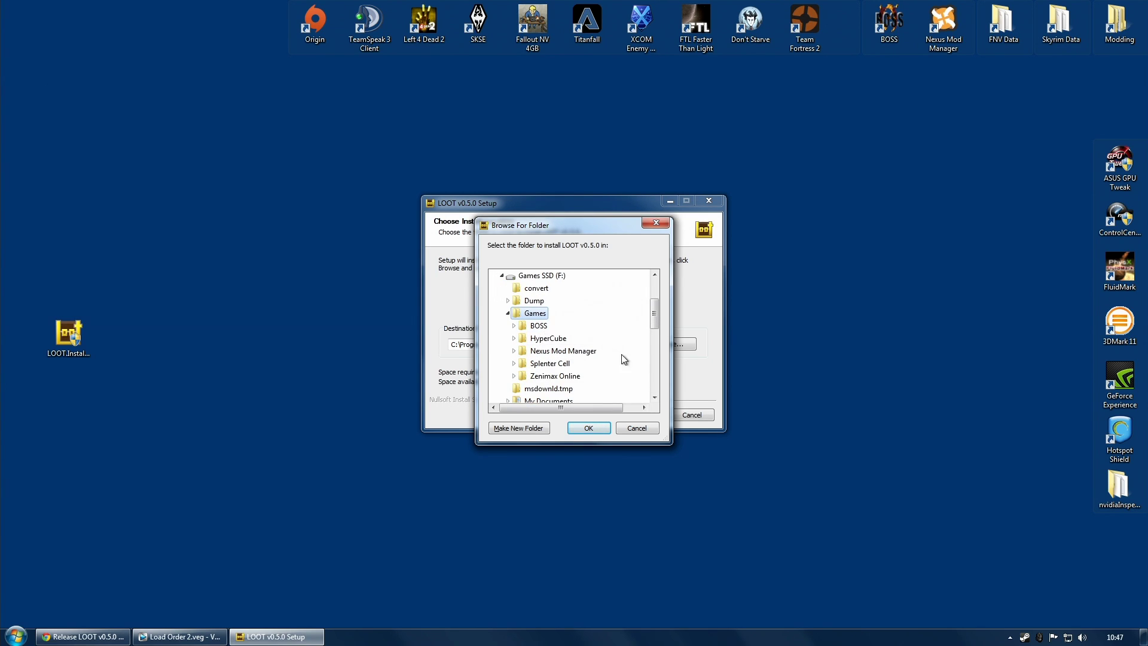
{"action": "left_click", "coordinate": [580, 433]}
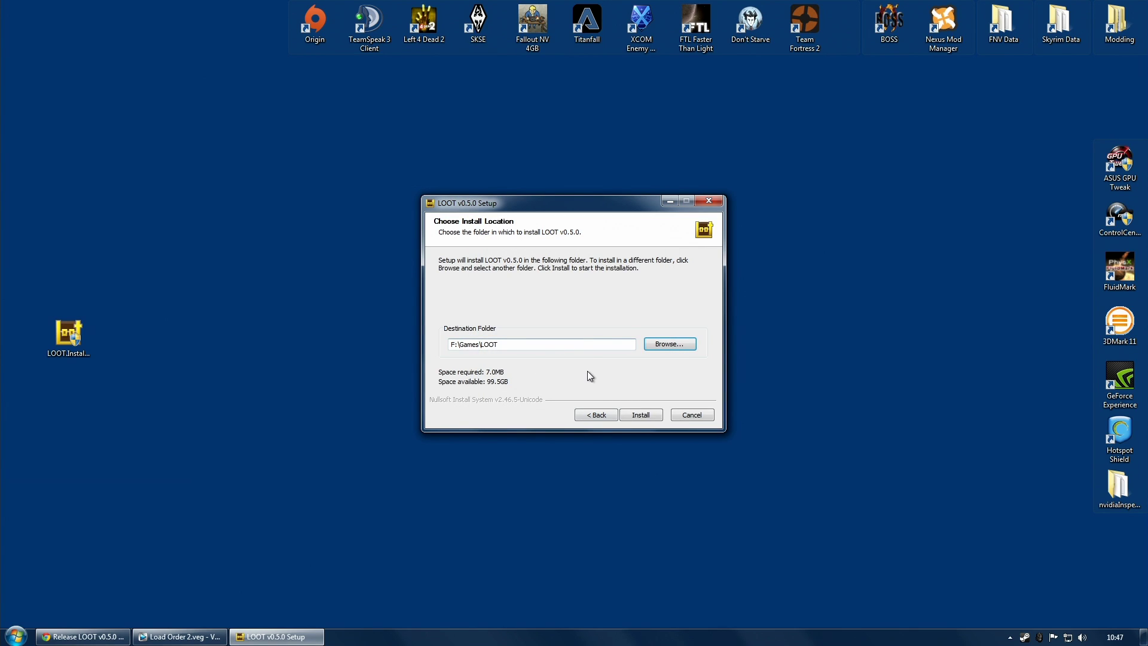
{"action": "left_click", "coordinate": [639, 416]}
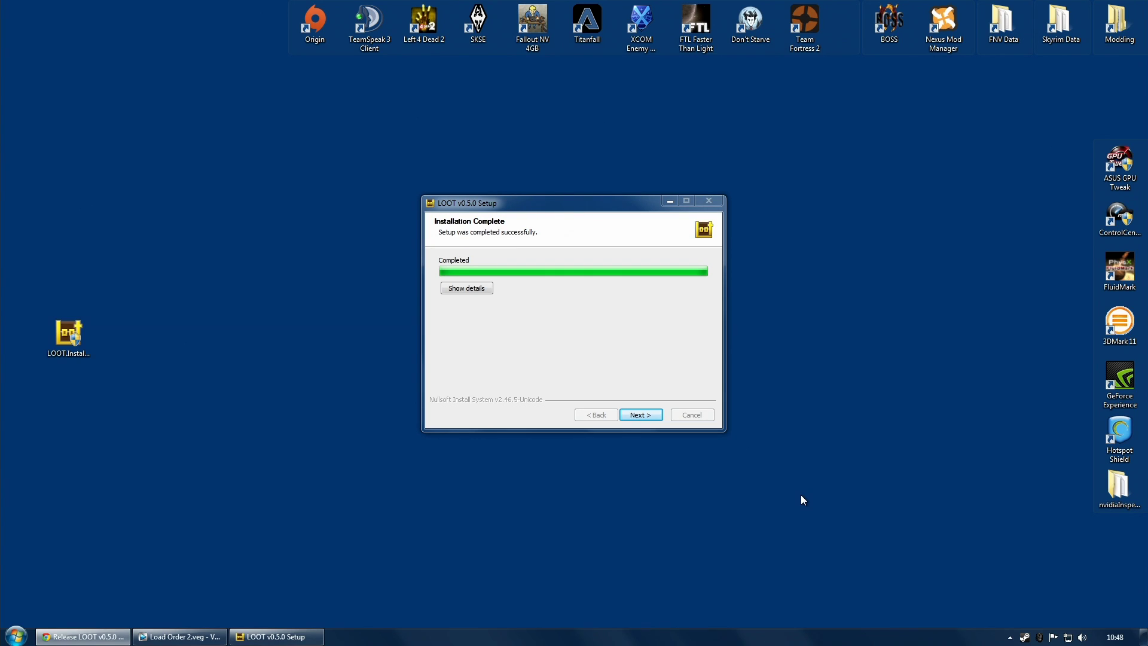
{"action": "left_click", "coordinate": [639, 414]}
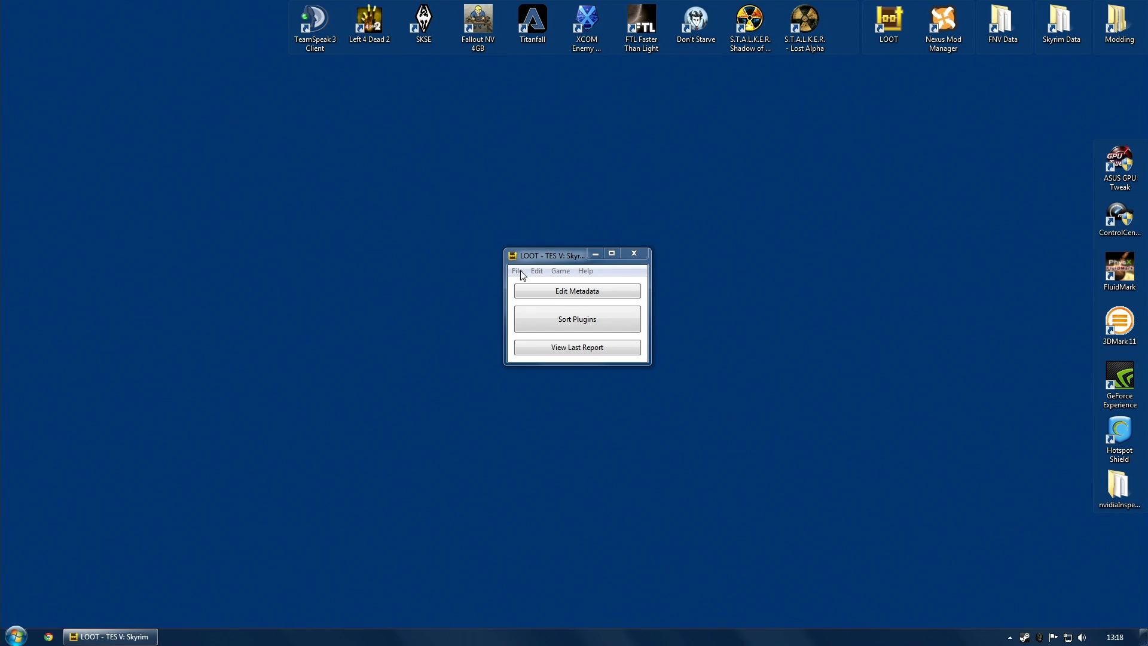
Review the supported games and LOOT's settings, widening the Install Path column of the games table, and accept the settings
{"action": "left_click", "coordinate": [561, 272]}
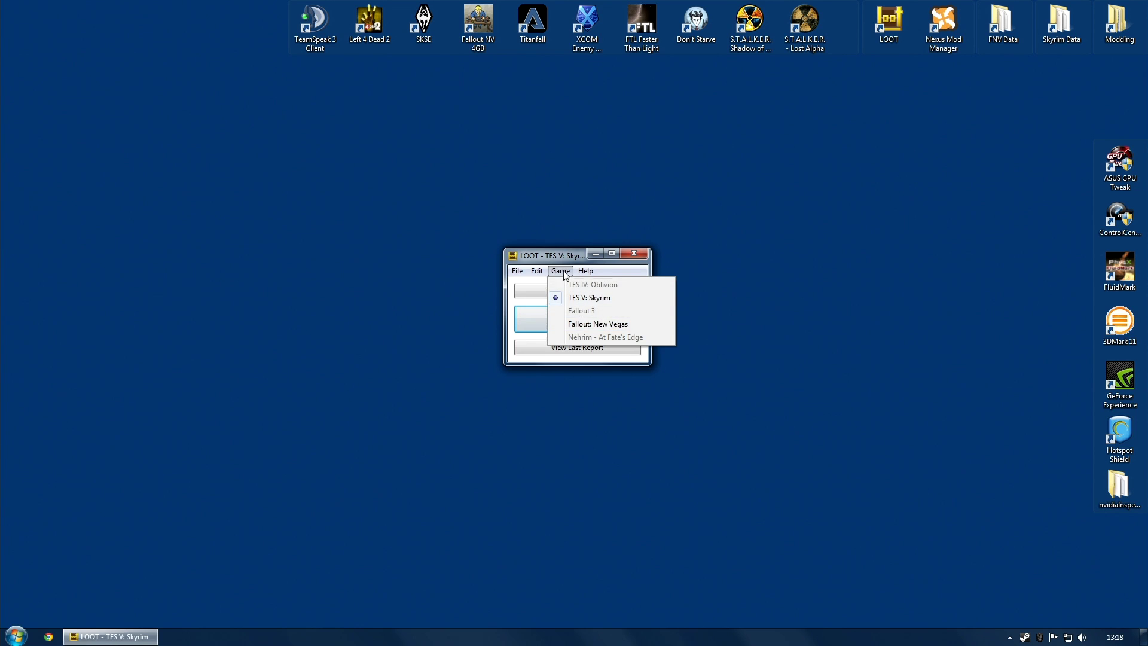
{"action": "mouse_move", "coordinate": [546, 273]}
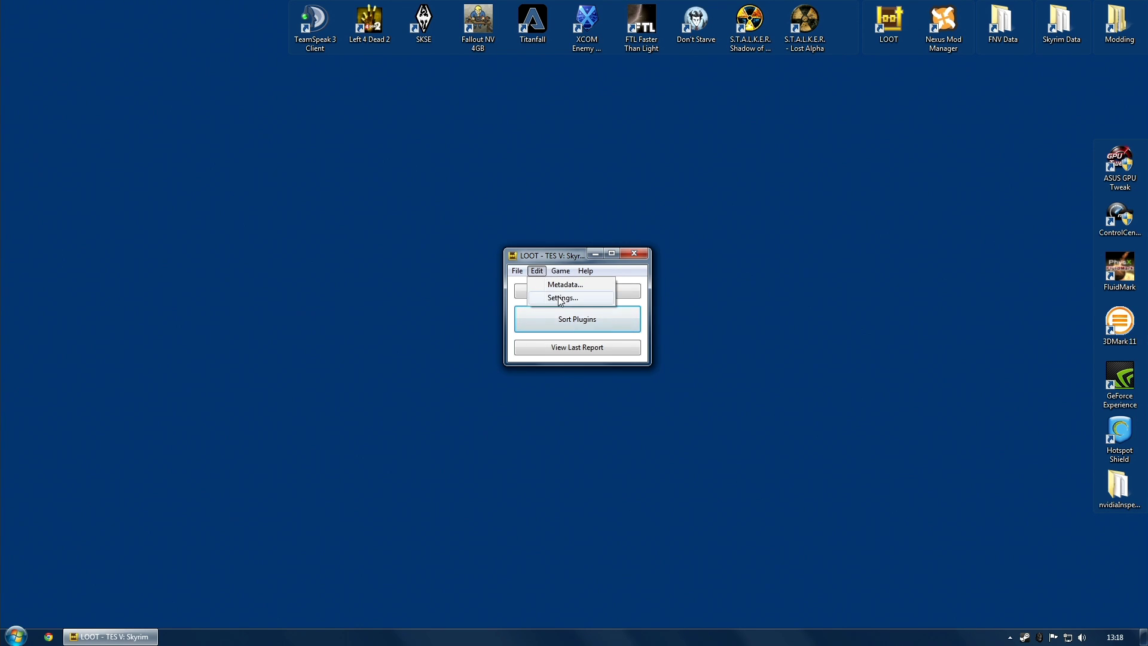
{"action": "left_click", "coordinate": [577, 297]}
{"action": "left_click_drag", "start_coordinate": [743, 315], "coordinate": [616, 205]}
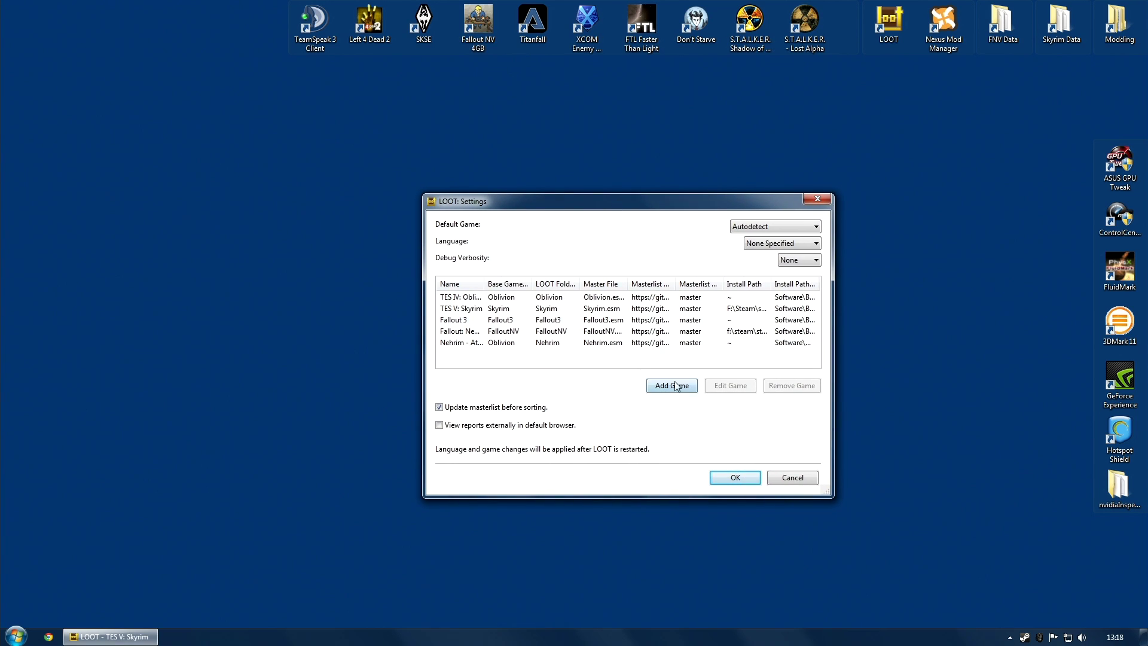
{"action": "left_click_drag", "start_coordinate": [771, 284], "coordinate": [957, 283]}
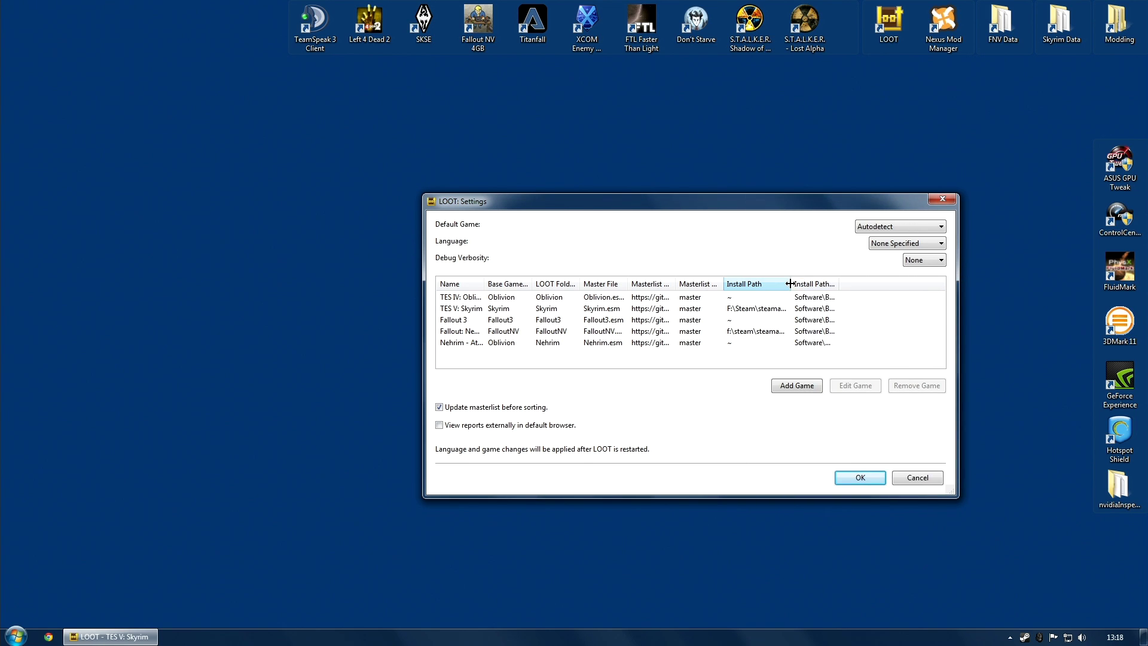
{"action": "left_click_drag", "start_coordinate": [790, 284], "coordinate": [819, 285]}
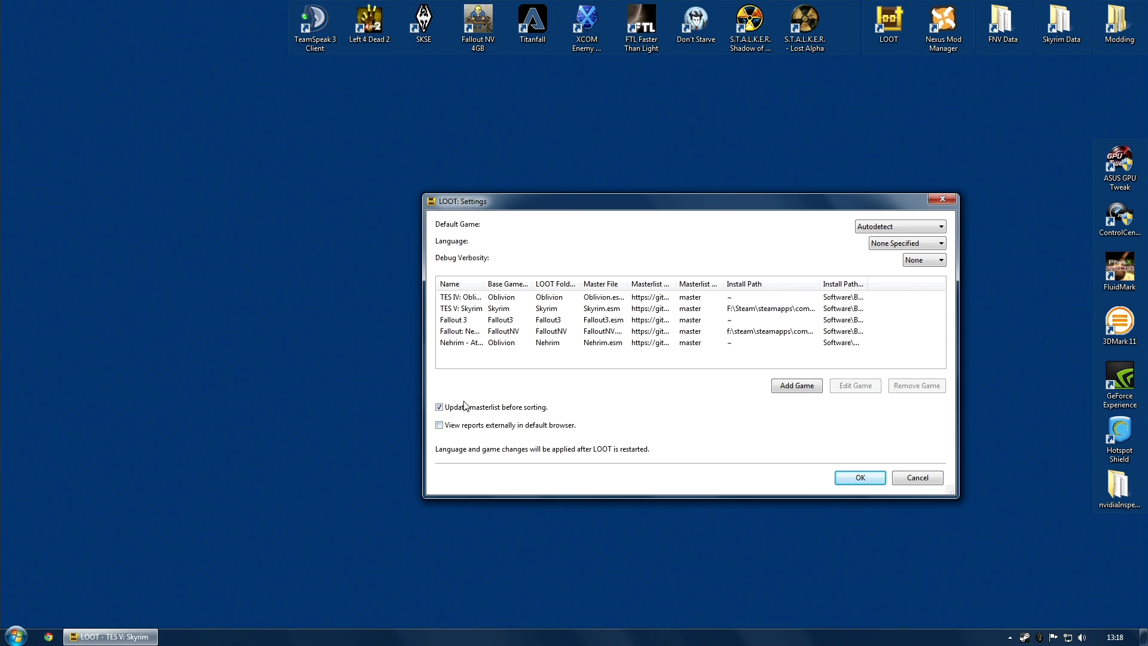
{"action": "left_click", "coordinate": [850, 476]}
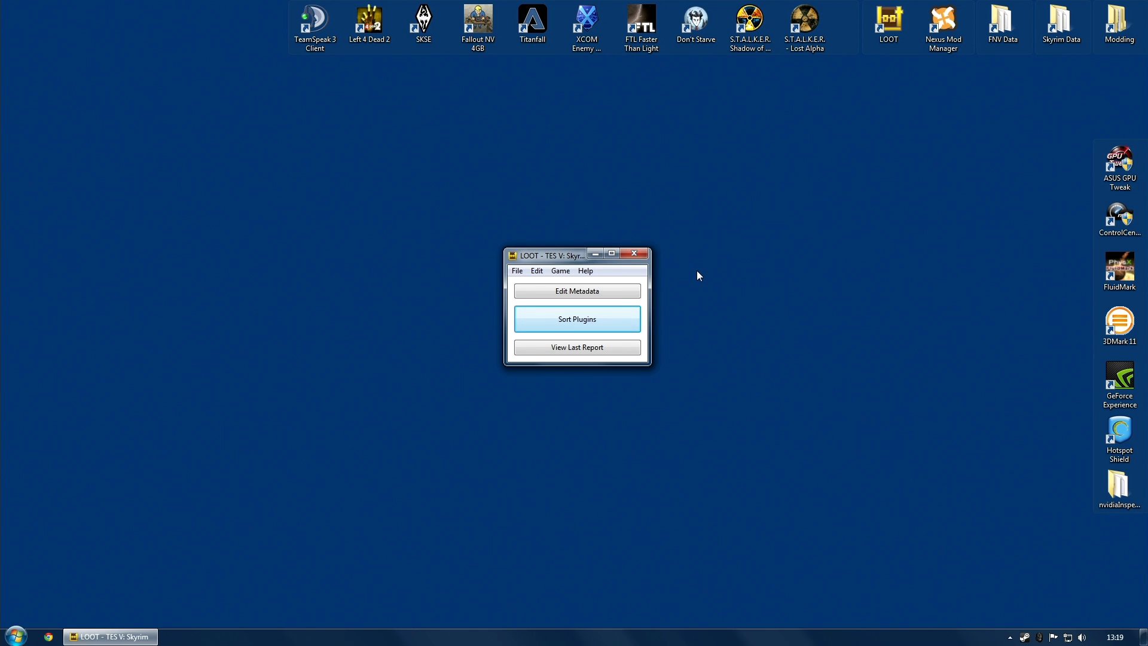
Check which game LOOT is set to sort plugins for
{"action": "left_click", "coordinate": [560, 271]}
{"action": "mouse_move", "coordinate": [585, 271]}
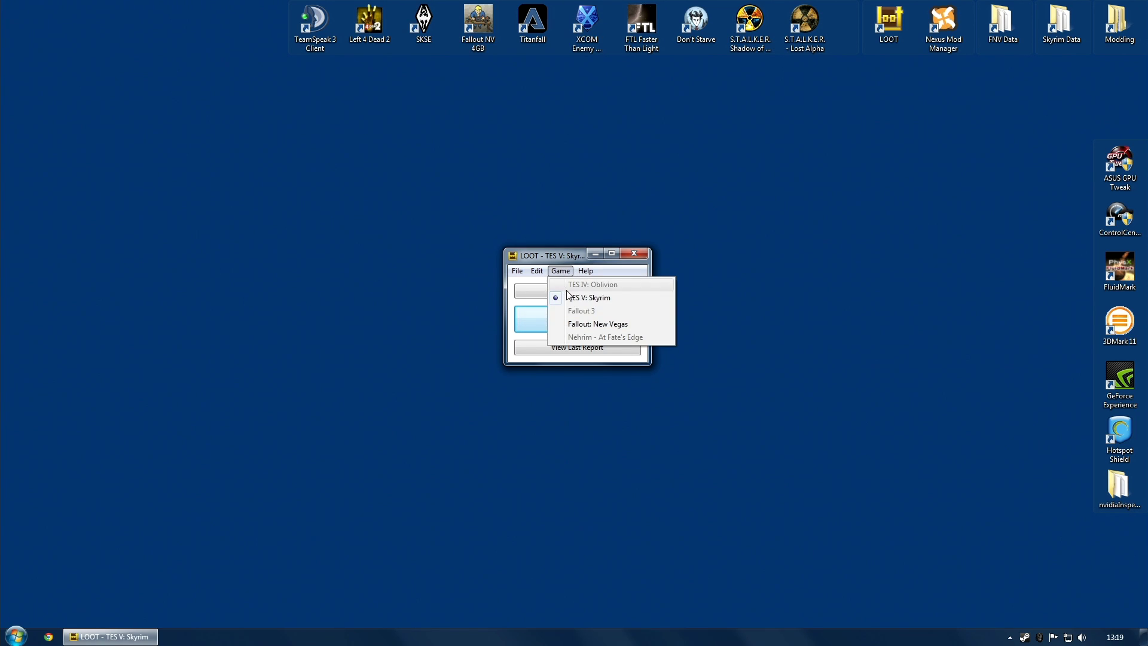
{"action": "left_click", "coordinate": [557, 256]}
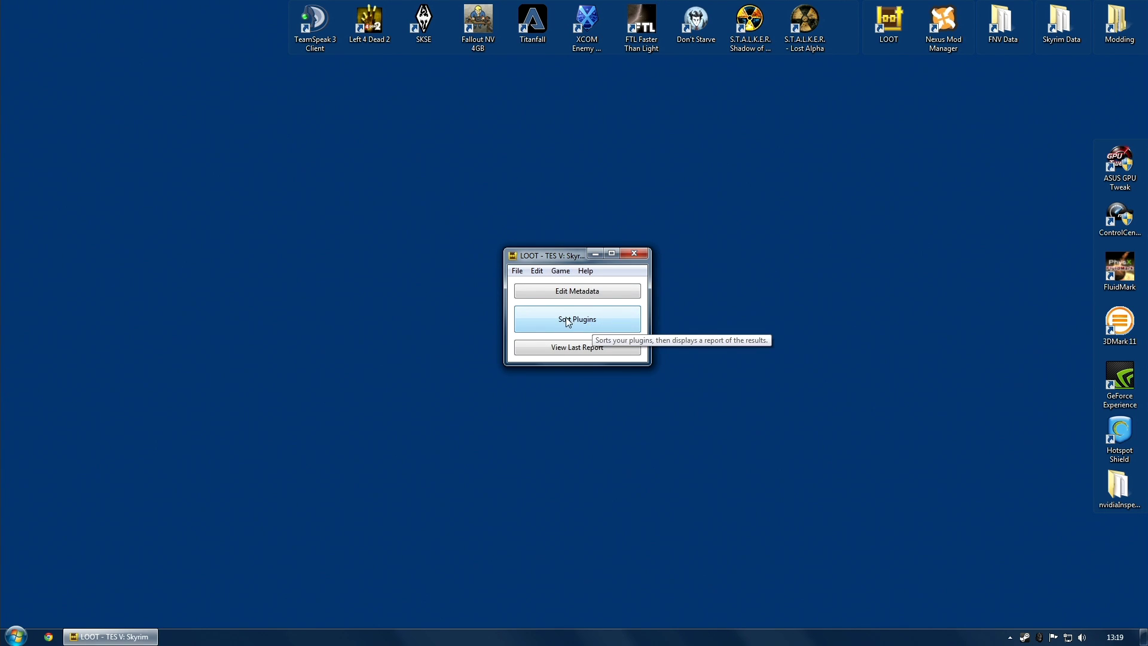
Sort the Skyrim plugins, inspect Dawnguard.esm and Skyrim.esm in the enlarged calculated load order, and discard the sort
{"action": "left_click", "coordinate": [583, 322]}
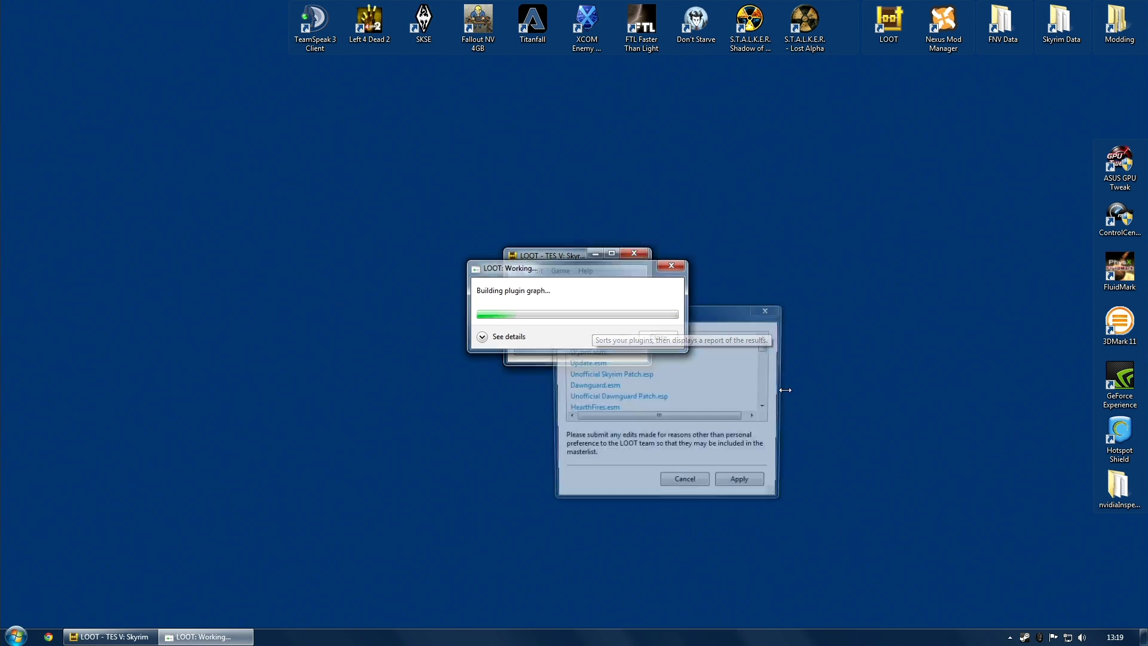
{"action": "left_click_drag", "start_coordinate": [648, 313], "coordinate": [443, 153]}
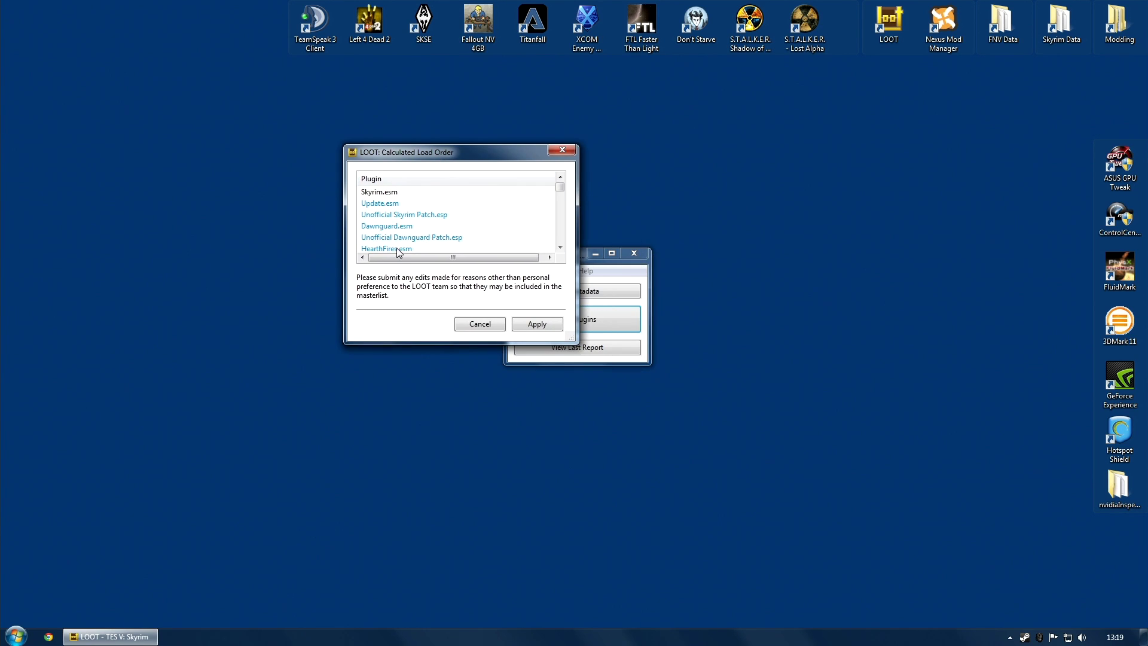
{"action": "left_click", "coordinate": [389, 227]}
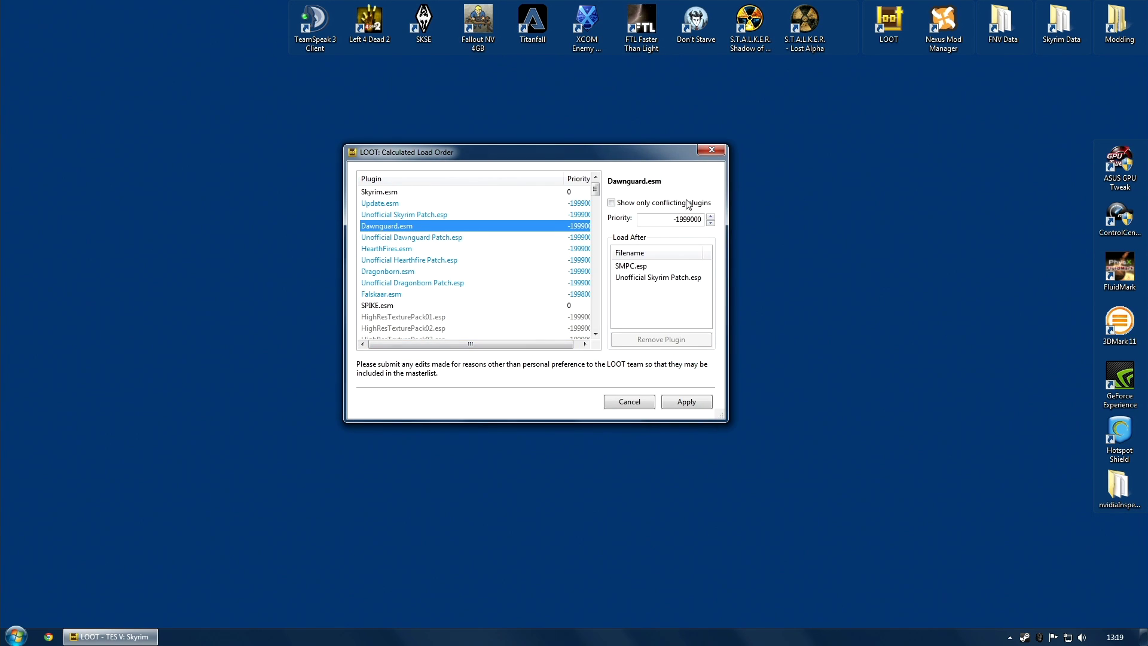
{"action": "left_click_drag", "start_coordinate": [721, 415], "coordinate": [940, 561]}
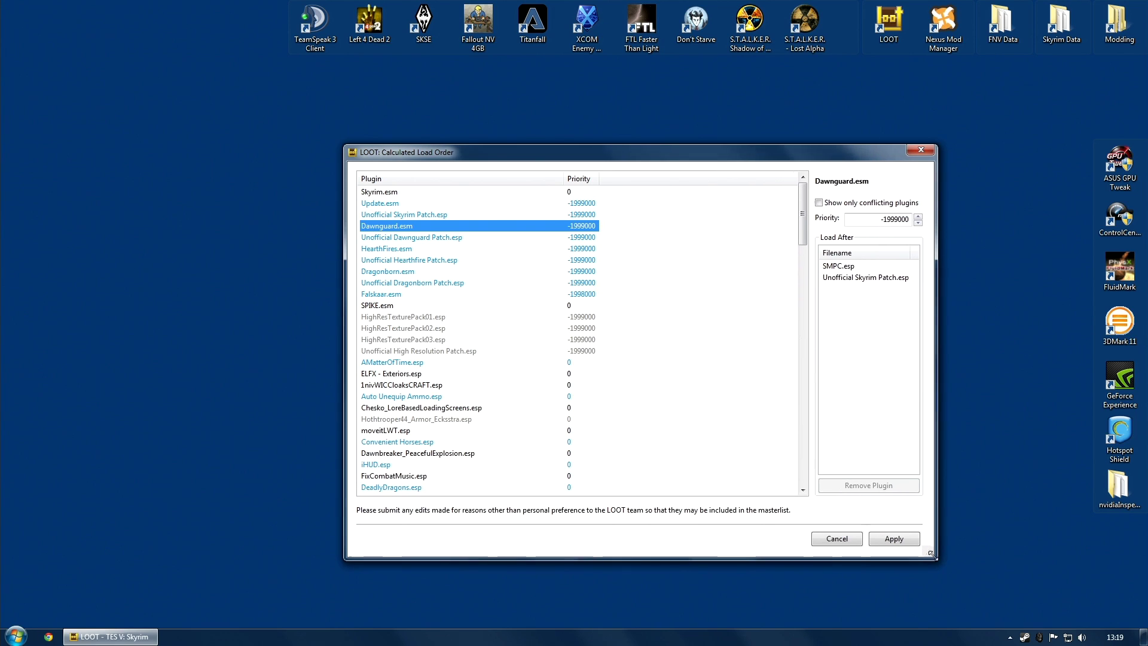
{"action": "left_click", "coordinate": [385, 193]}
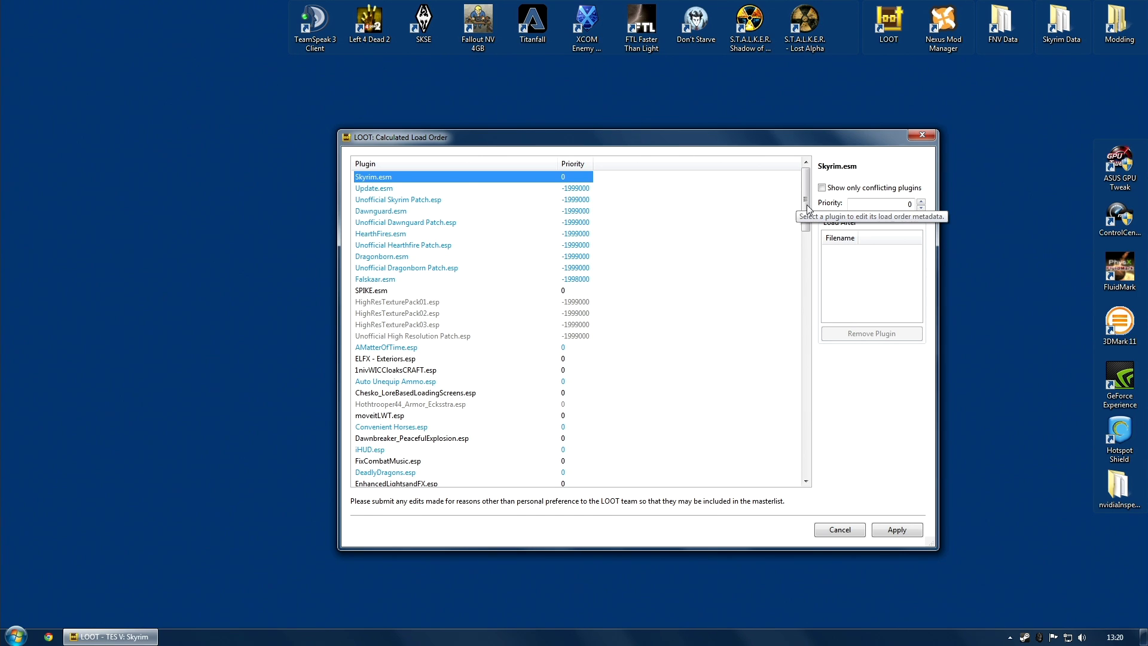
{"action": "left_click", "coordinate": [851, 530]}
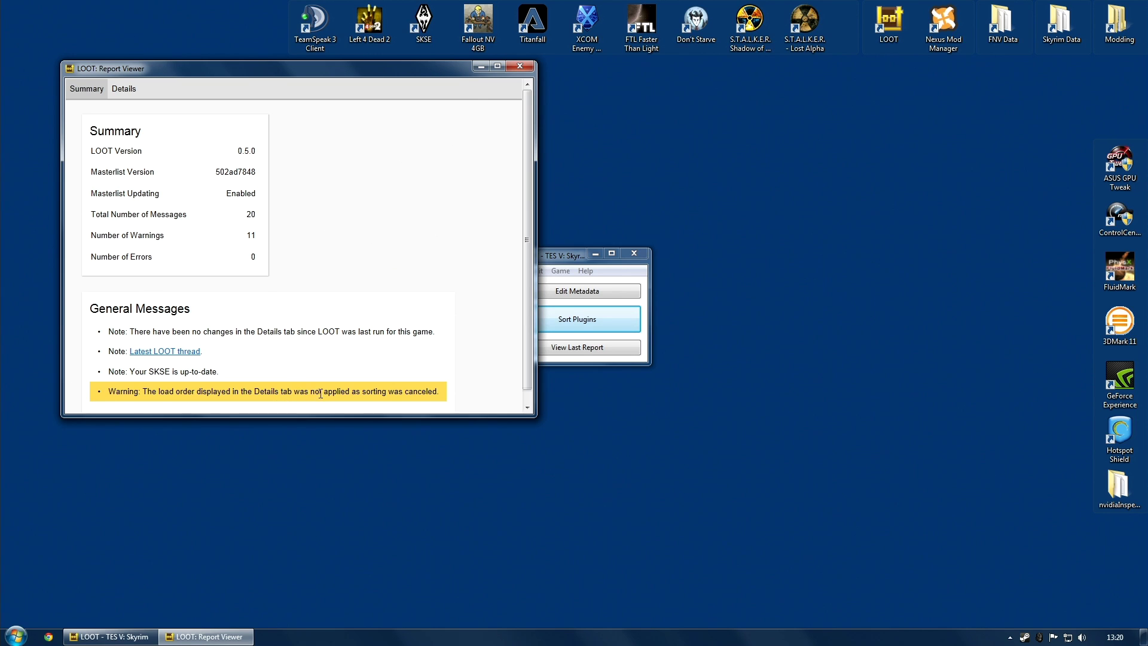
{"action": "left_click", "coordinate": [521, 64]}
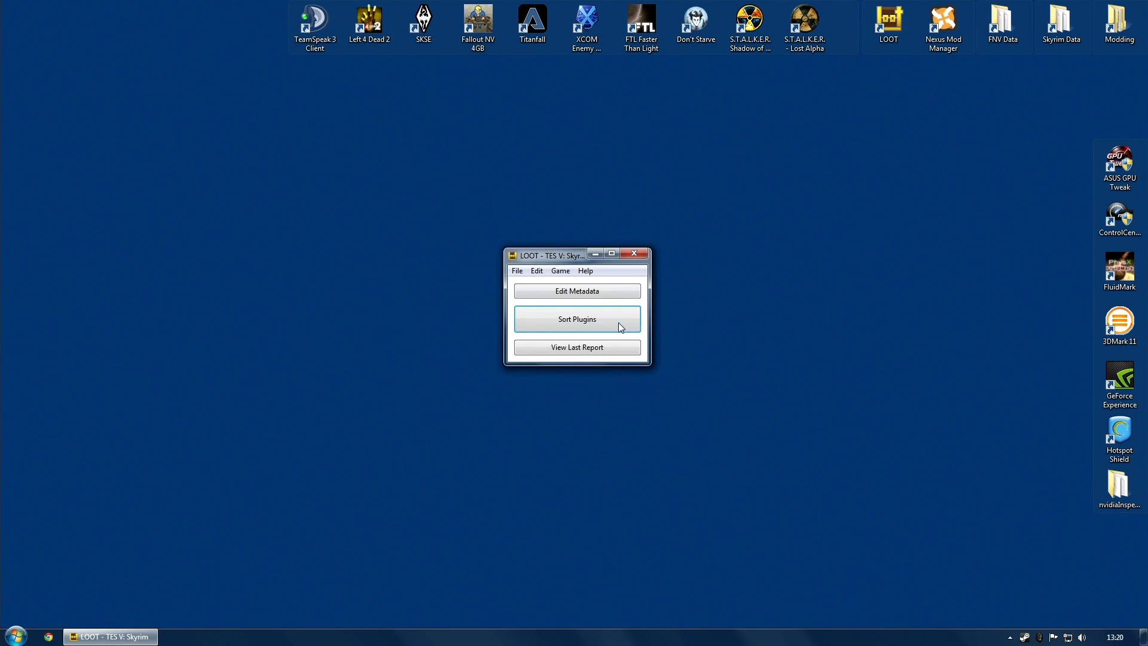
{"action": "left_click", "coordinate": [619, 325]}
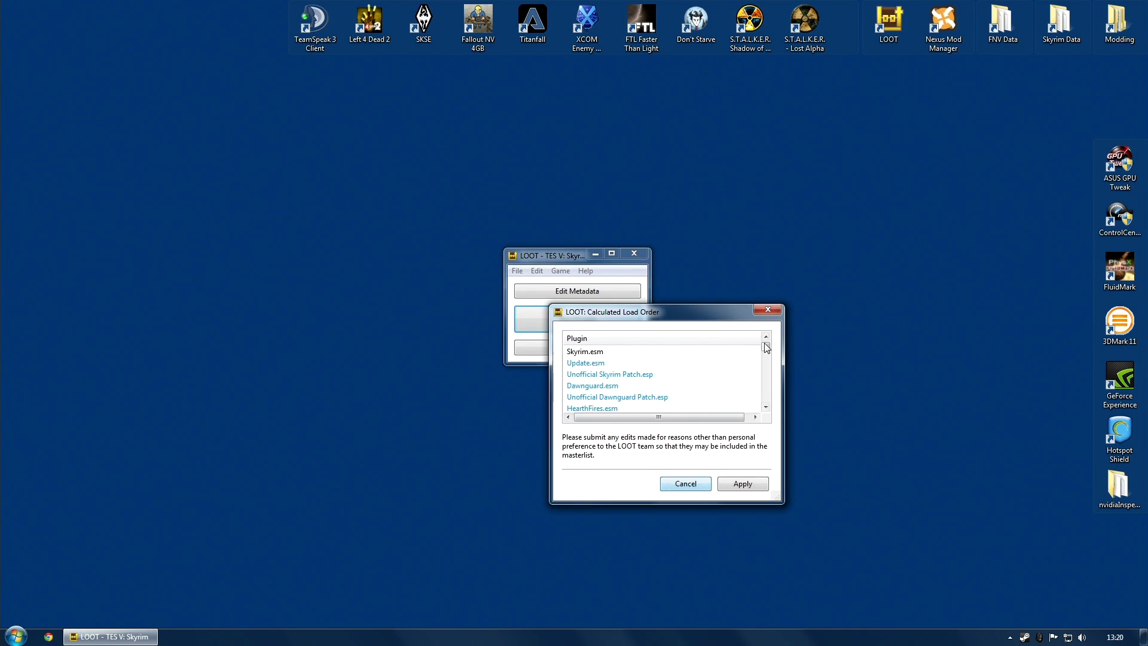
{"action": "left_click_drag", "start_coordinate": [765, 349], "coordinate": [780, 400]}
{"action": "left_click", "coordinate": [681, 484]}
{"action": "left_click", "coordinate": [530, 82]}
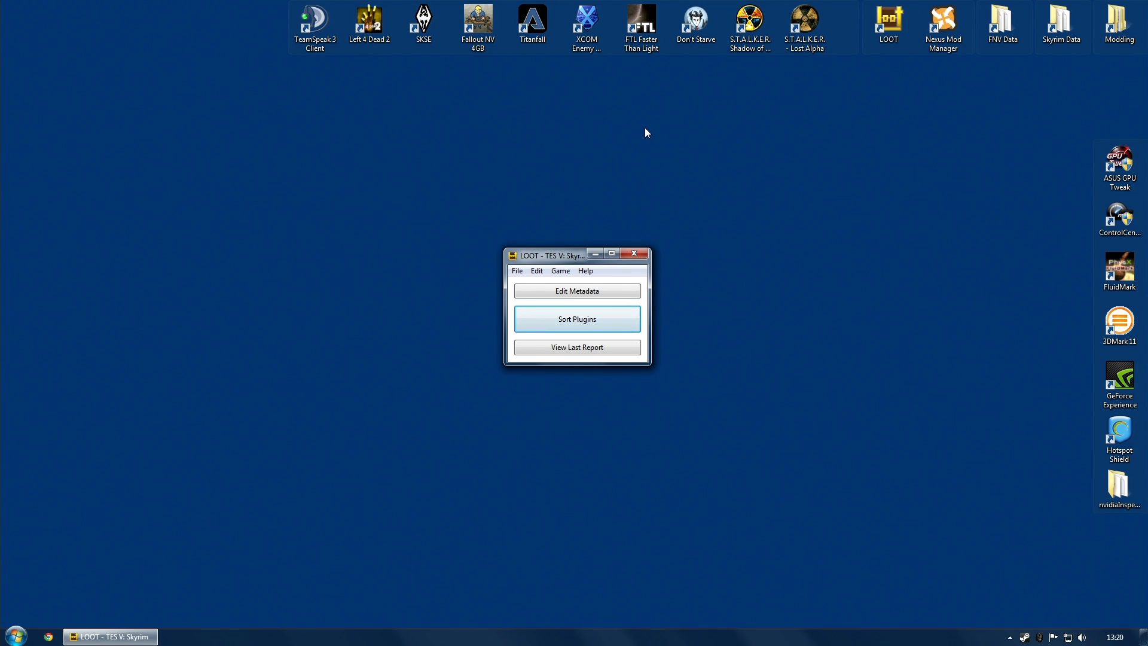
Sort the Skyrim plugins and inspect the Warburg's 3D Paper World Map plugins near the end of the calculated load order
{"action": "left_click", "coordinate": [584, 317]}
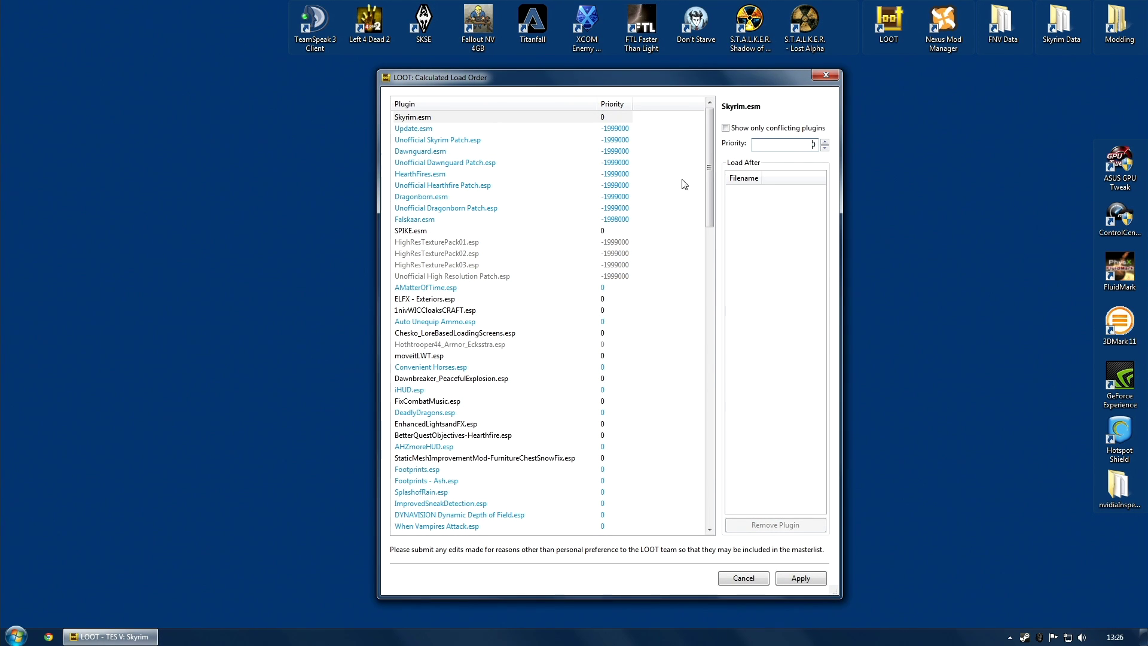
{"action": "left_click_drag", "start_coordinate": [712, 142], "coordinate": [741, 439]}
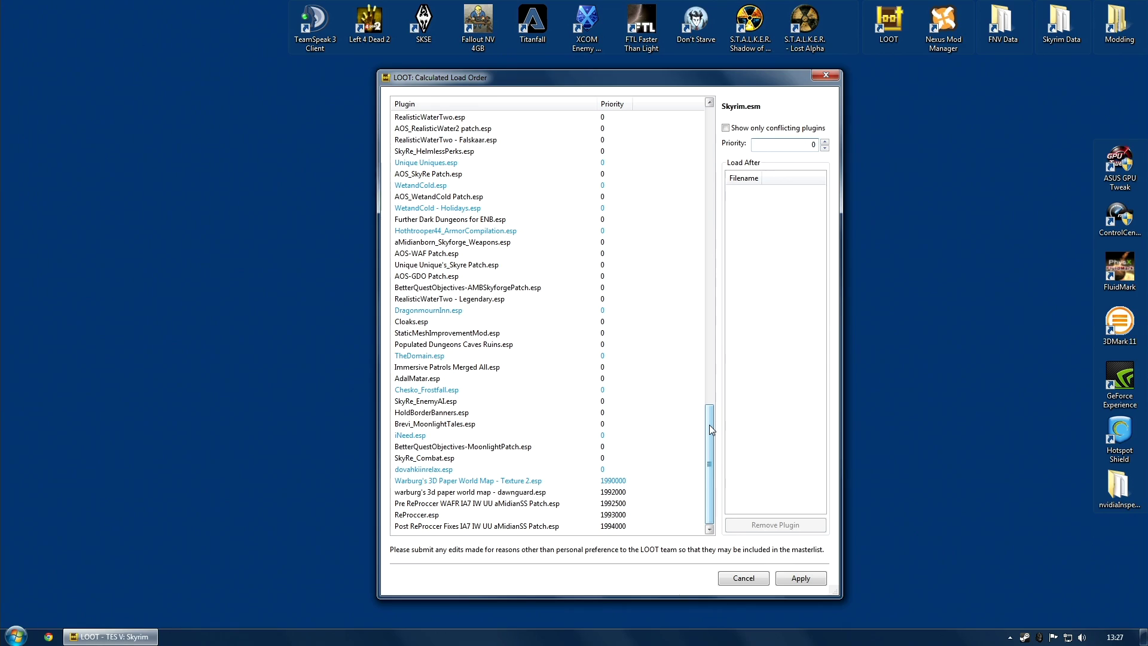
{"action": "left_click_drag", "start_coordinate": [709, 424], "coordinate": [730, 441]}
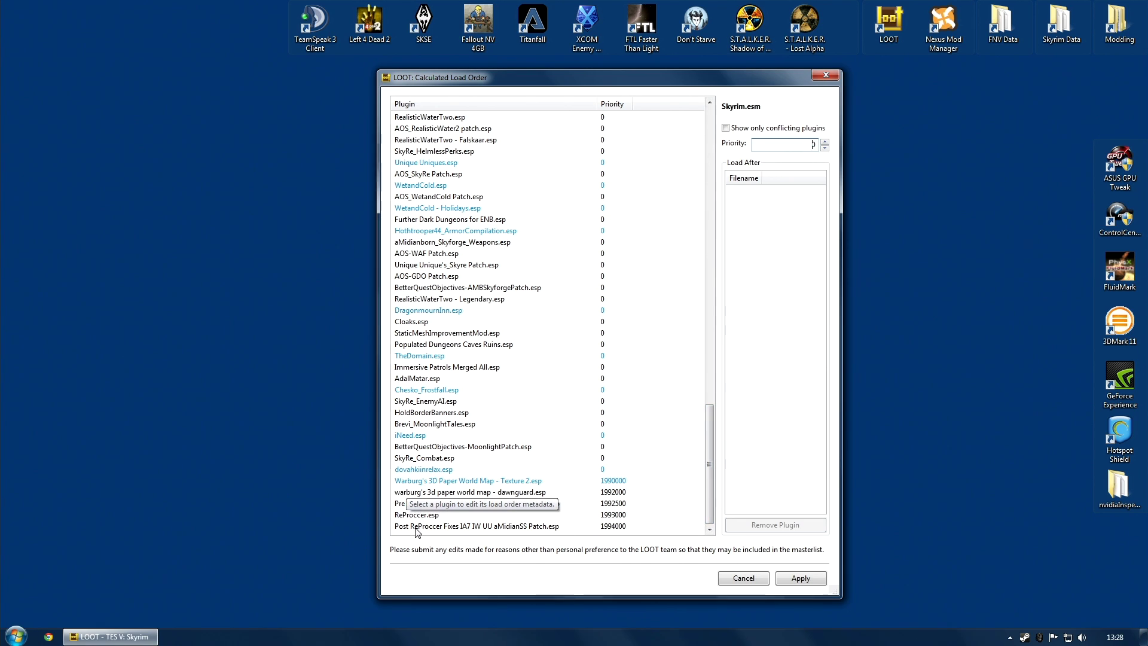
{"action": "left_click", "coordinate": [427, 482]}
{"action": "left_click", "coordinate": [448, 492]}
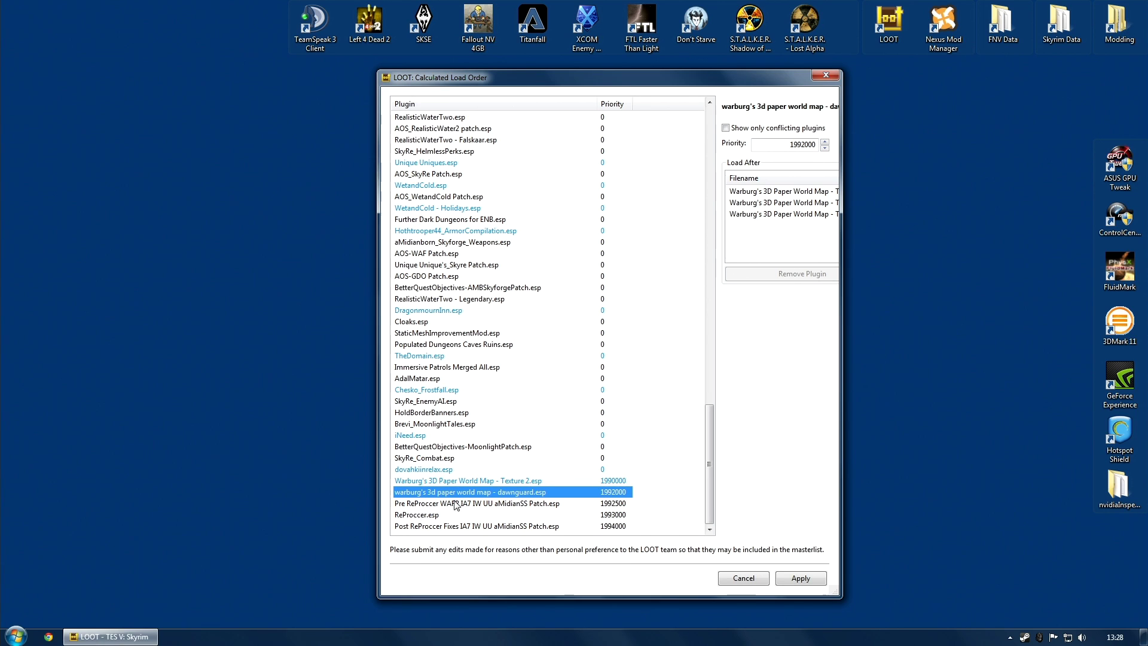
Inspect the Warburg's 3D Paper World Map - Texture 2 plugin and apply the calculated load order
{"action": "left_click", "coordinate": [419, 480]}
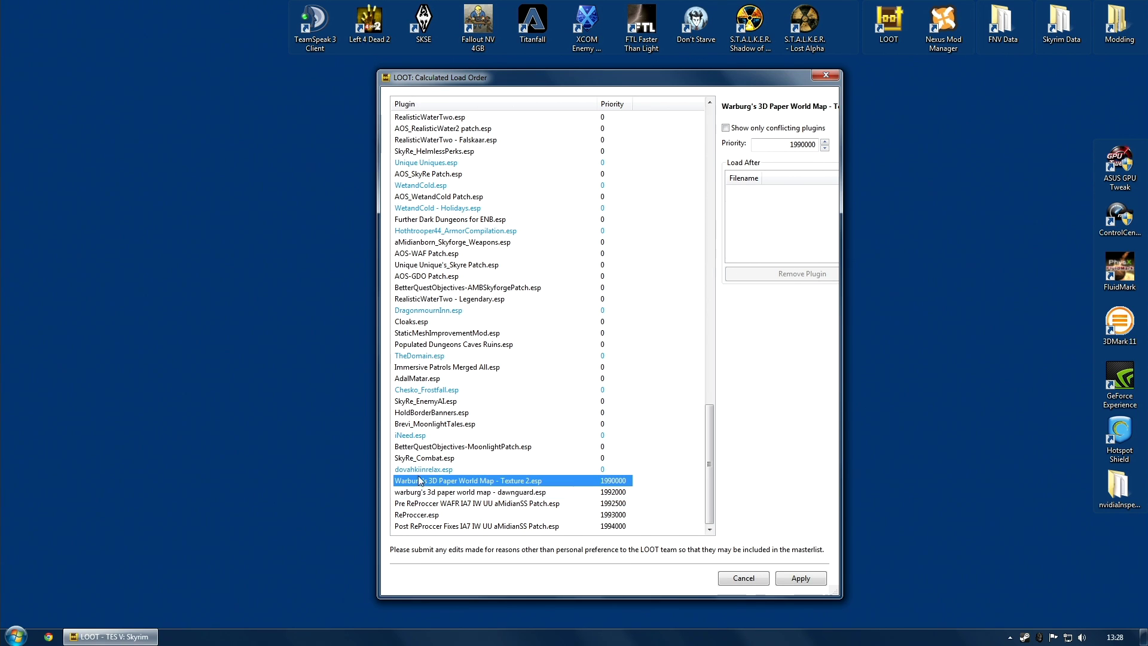
{"action": "left_click_drag", "start_coordinate": [710, 418], "coordinate": [692, 499]}
{"action": "left_click", "coordinate": [807, 580]}
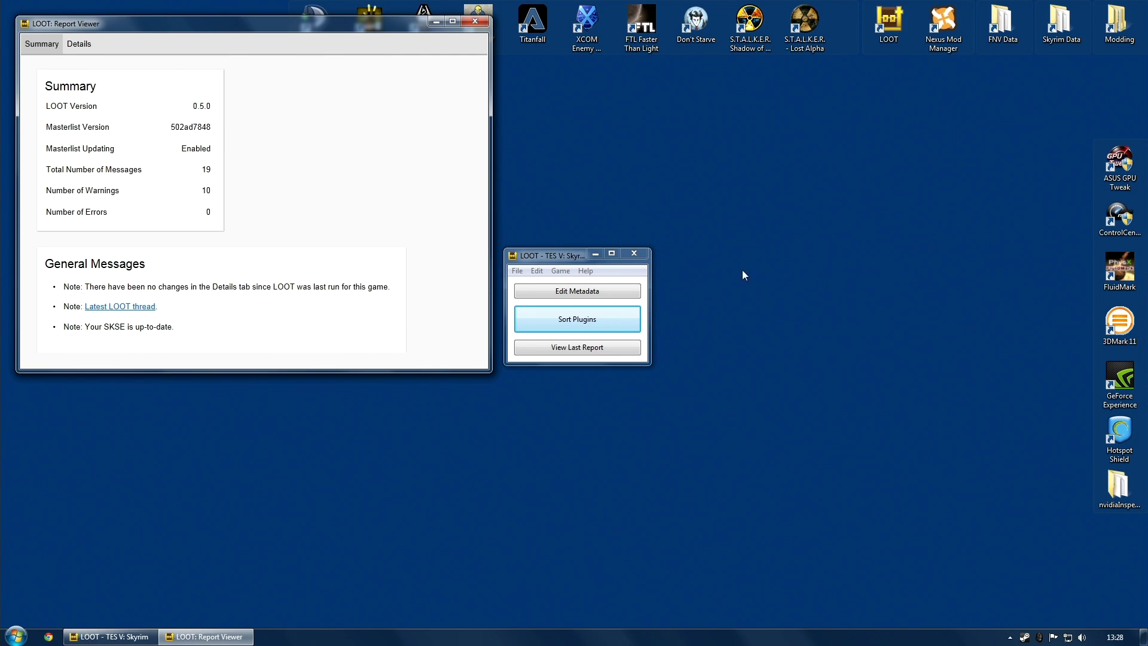
Open Nexus Mod Manager for Skyrim and move SkyRe_Combat.esp directly below dovahkiinrelax.esp in the plugin list
{"action": "double_click", "coordinate": [934, 32]}
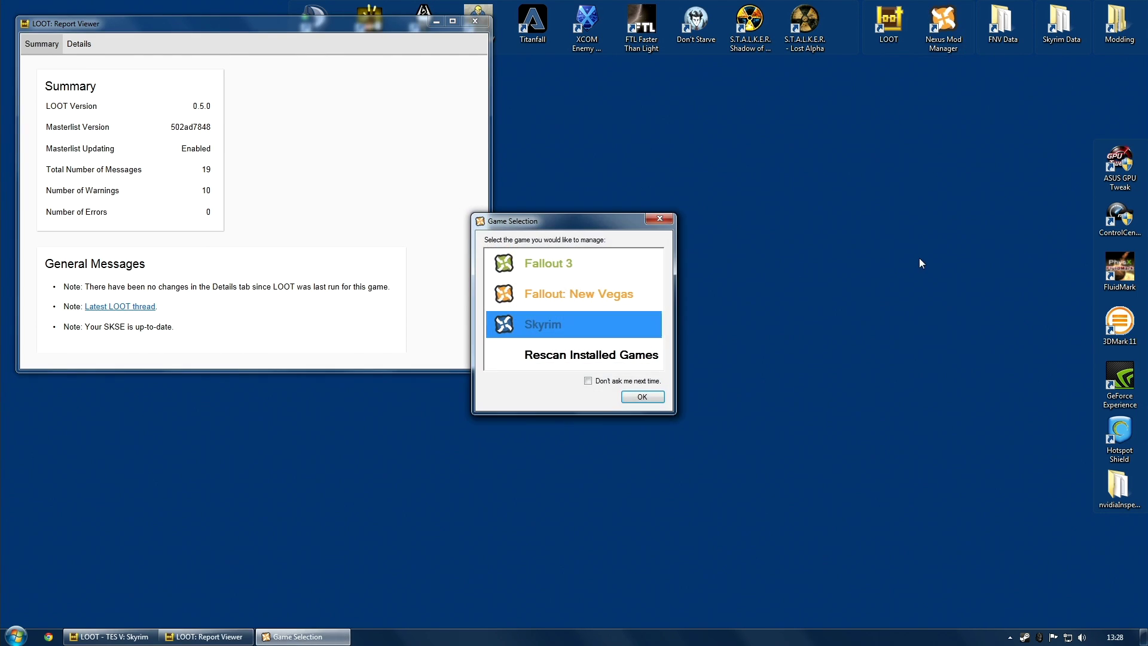
{"action": "left_click", "coordinate": [661, 396]}
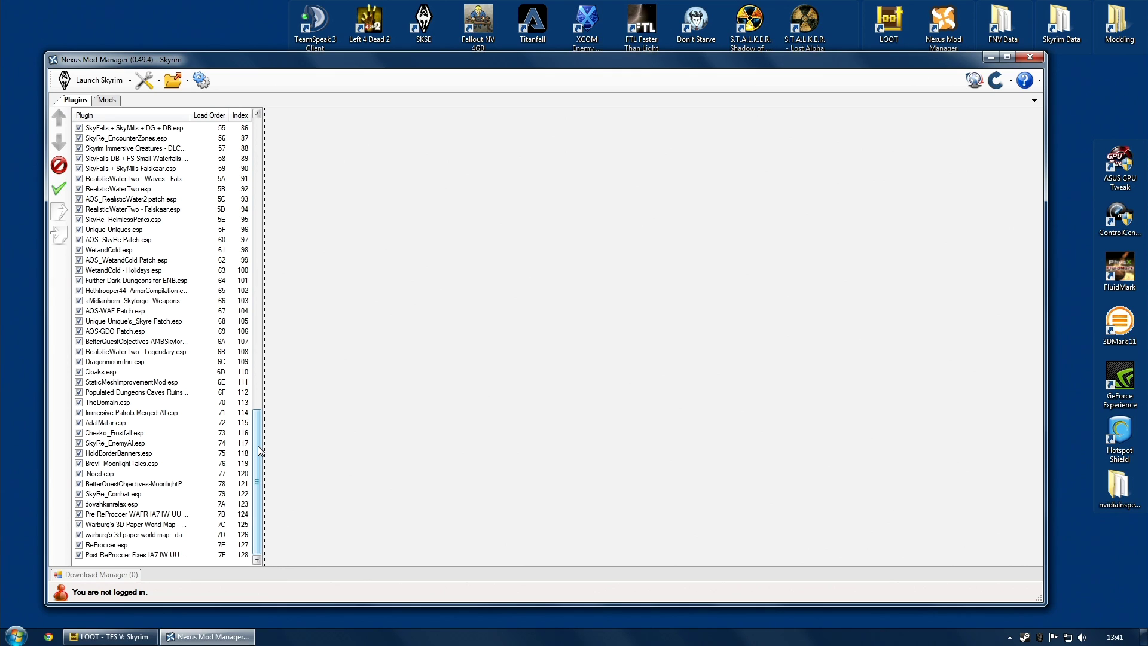
{"action": "left_click_drag", "start_coordinate": [304, 58], "coordinate": [339, 60]}
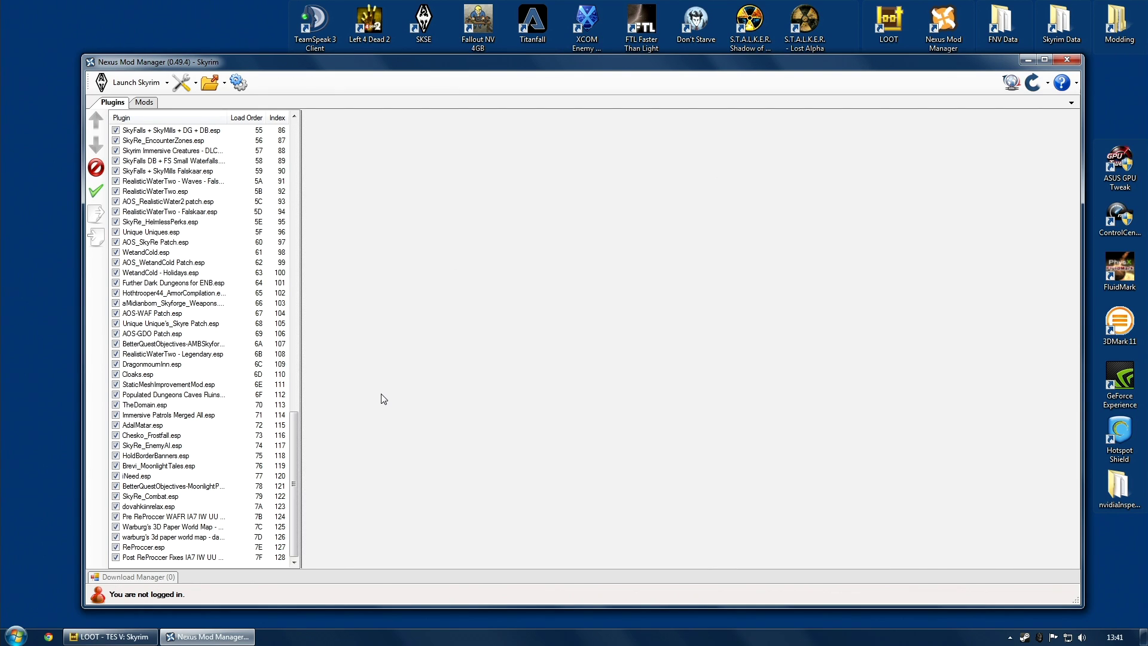
{"action": "left_click", "coordinate": [149, 497]}
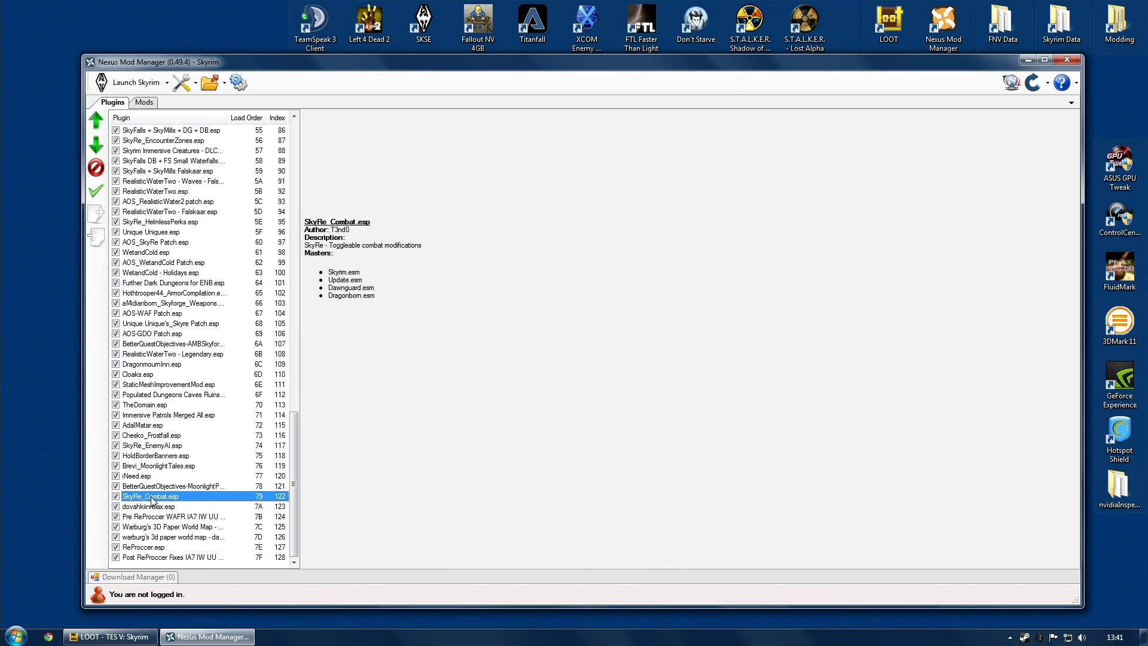
{"action": "left_click_drag", "start_coordinate": [151, 497], "coordinate": [160, 514]}
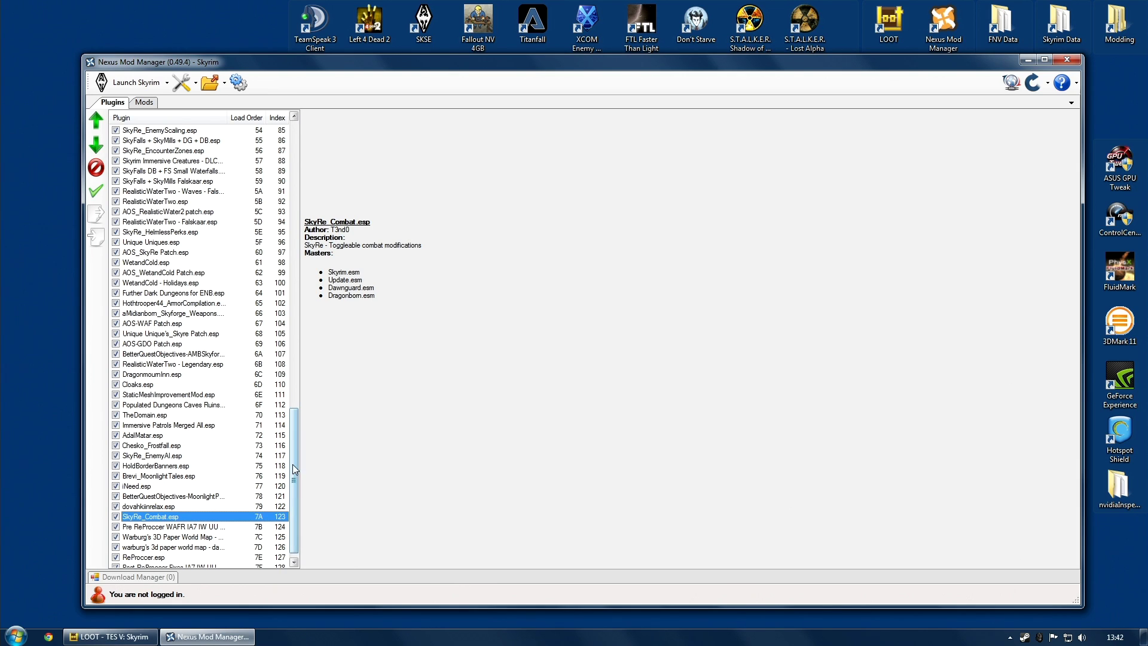
{"action": "scroll", "coordinate": [293, 476], "scroll_direction": "down", "scroll_amount": 1}
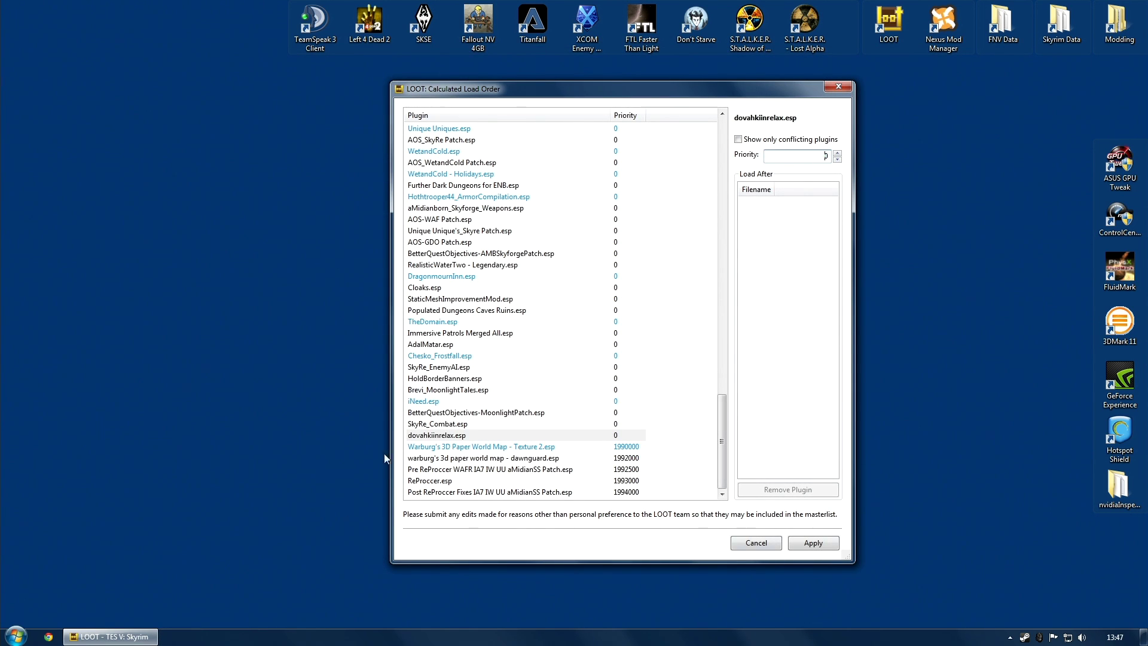
In LOOT, filter to plugins conflicting with SkyRe_Combat.esp, make it load after dovahkiinrelax.esp, and apply the load order
{"action": "left_click", "coordinate": [440, 425]}
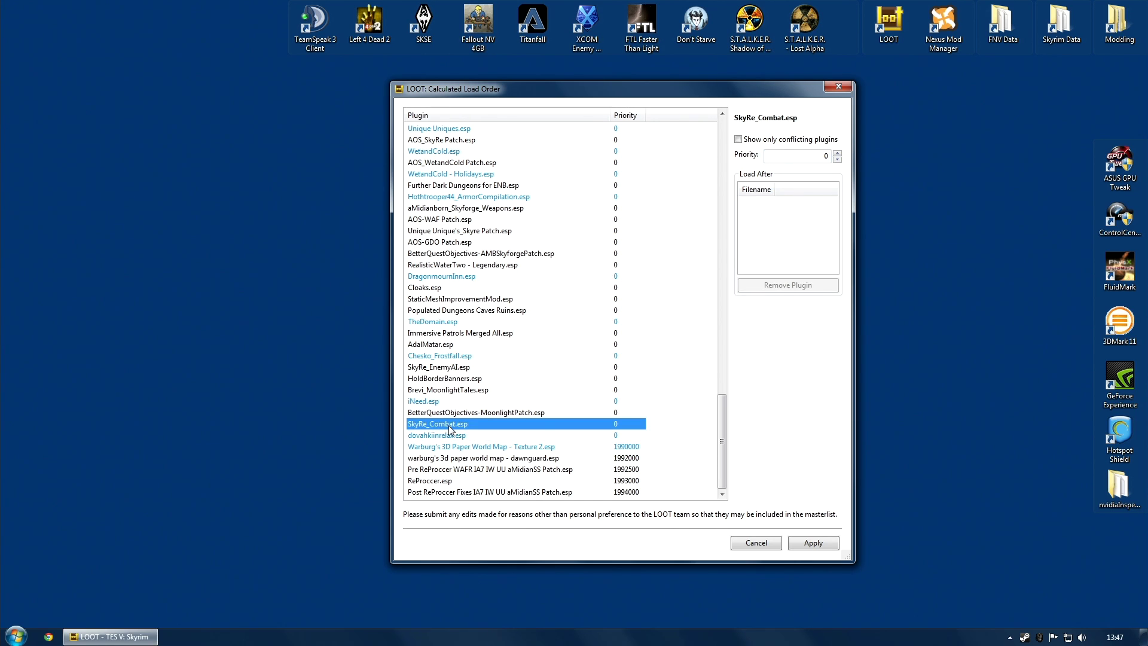
{"action": "left_click", "coordinate": [738, 139]}
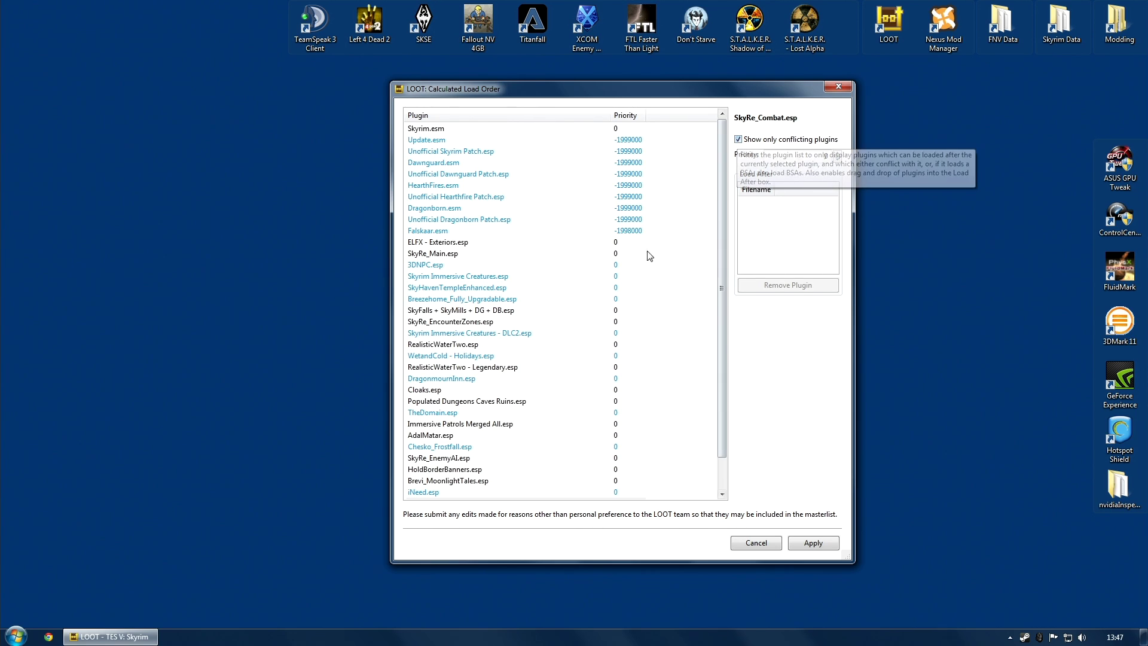
{"action": "scroll", "coordinate": [723, 282], "scroll_direction": "down", "scroll_amount": 1}
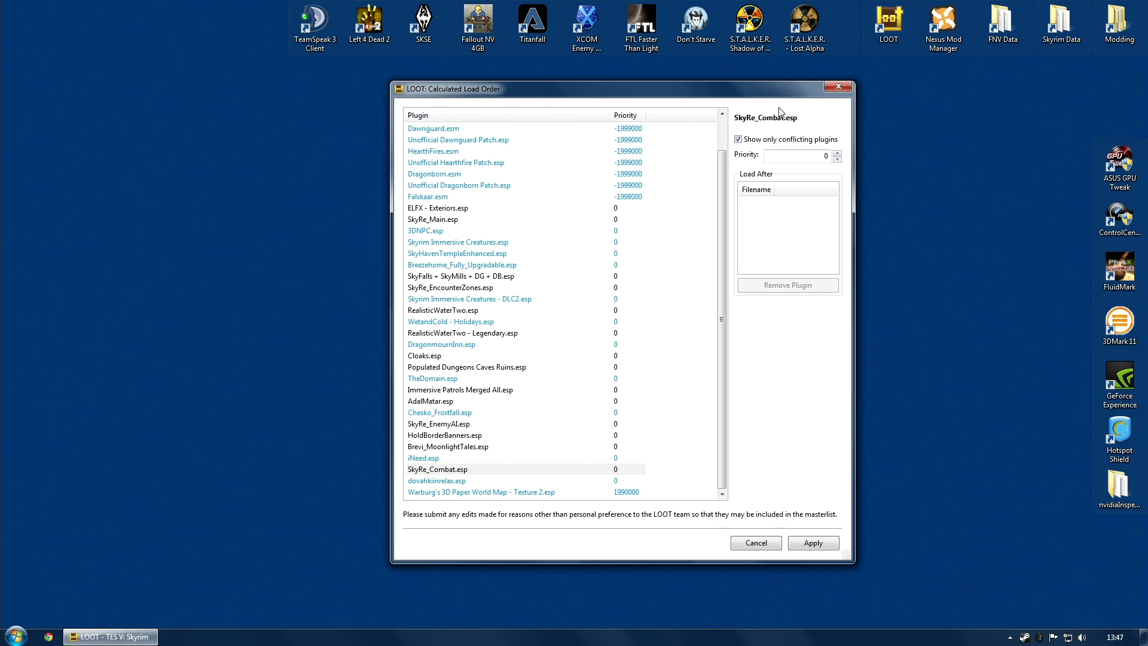
{"action": "left_click", "coordinate": [422, 483]}
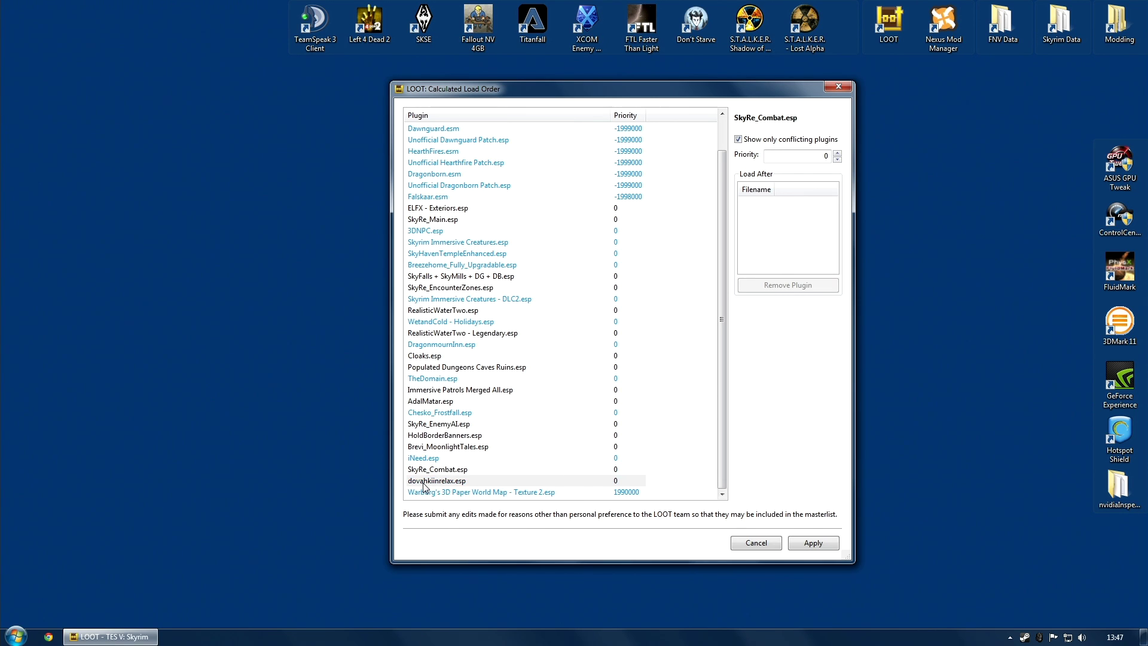
{"action": "left_click_drag", "start_coordinate": [422, 485], "coordinate": [795, 220]}
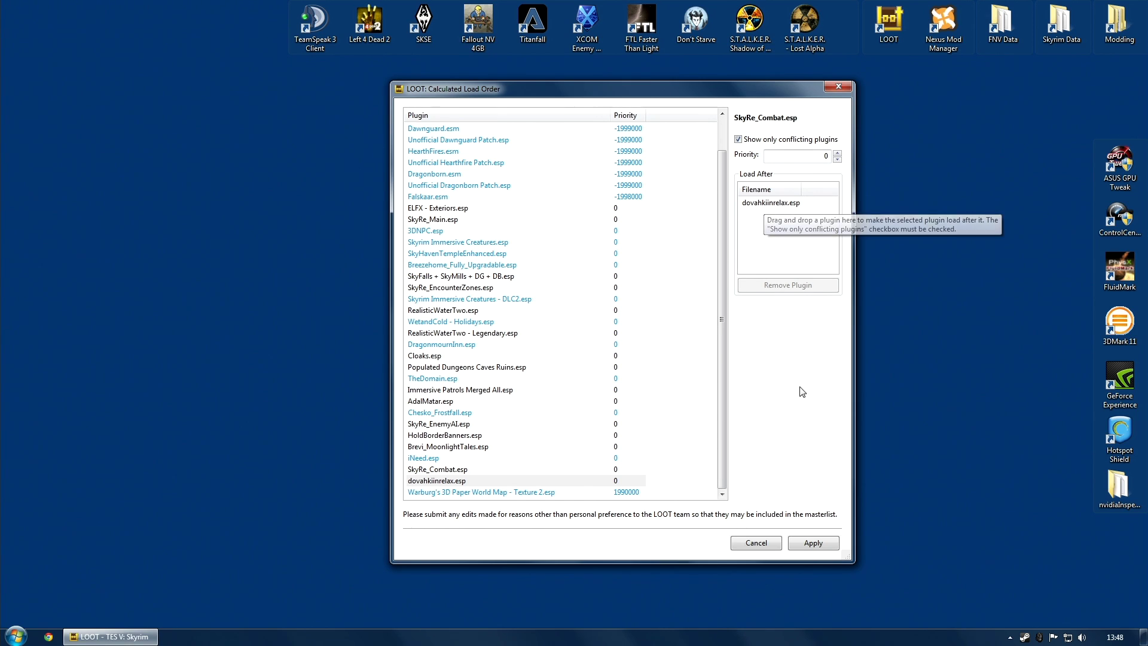
{"action": "left_click", "coordinate": [819, 546]}
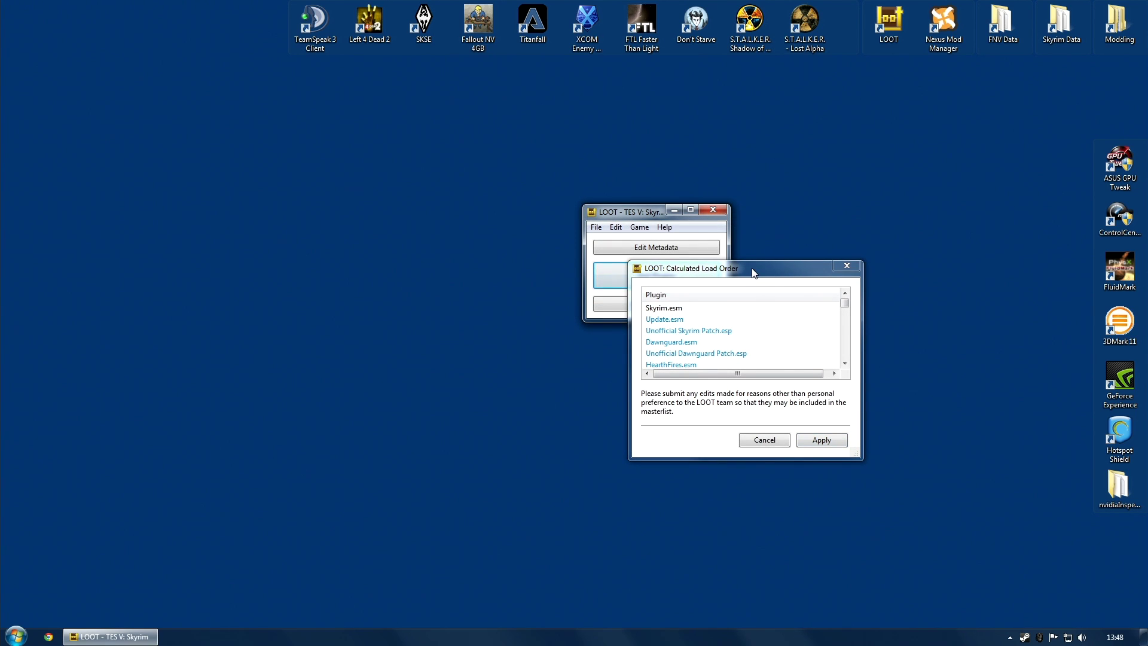
Check dovahkiinrelax.esp and SkyRe_Combat.esp in the enlarged calculated load order, apply it, and close the report
{"action": "left_click_drag", "start_coordinate": [752, 272], "coordinate": [585, 110]}
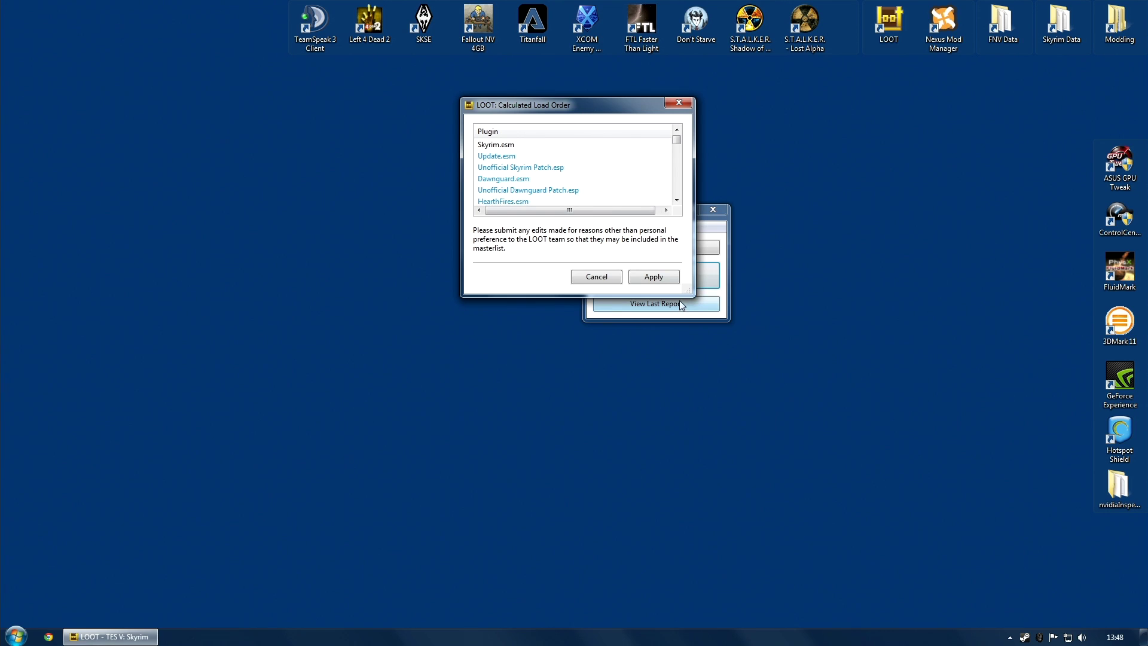
{"action": "left_click_drag", "start_coordinate": [686, 299], "coordinate": [902, 571]}
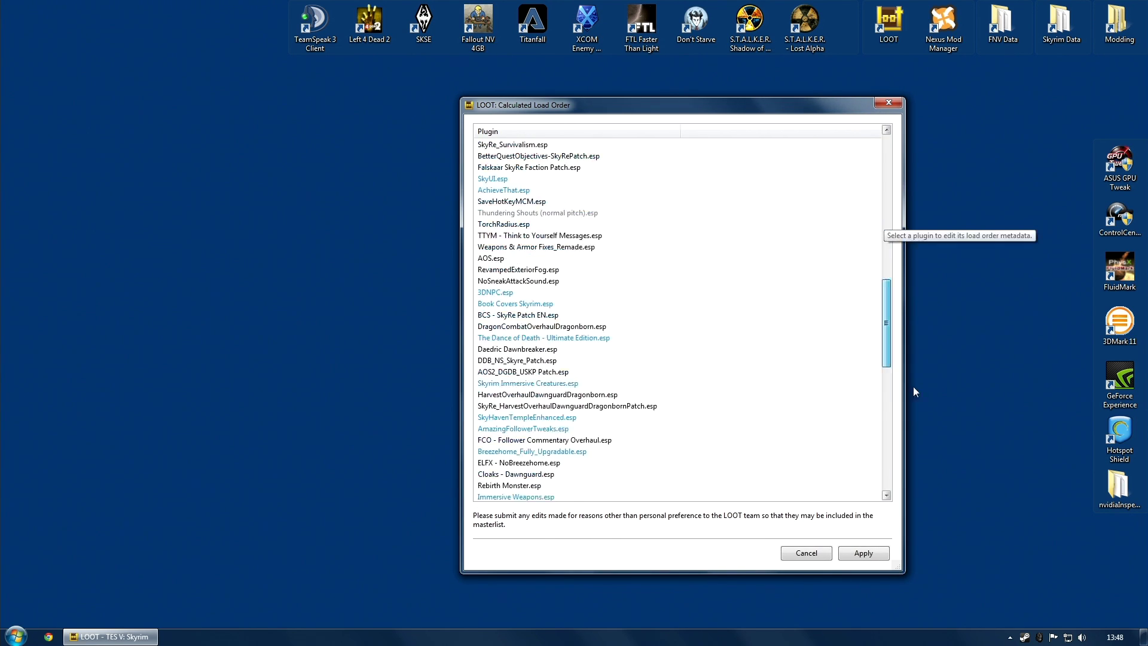
{"action": "scroll", "coordinate": [917, 441], "scroll_direction": "down", "scroll_amount": 8}
{"action": "left_click", "coordinate": [592, 428]}
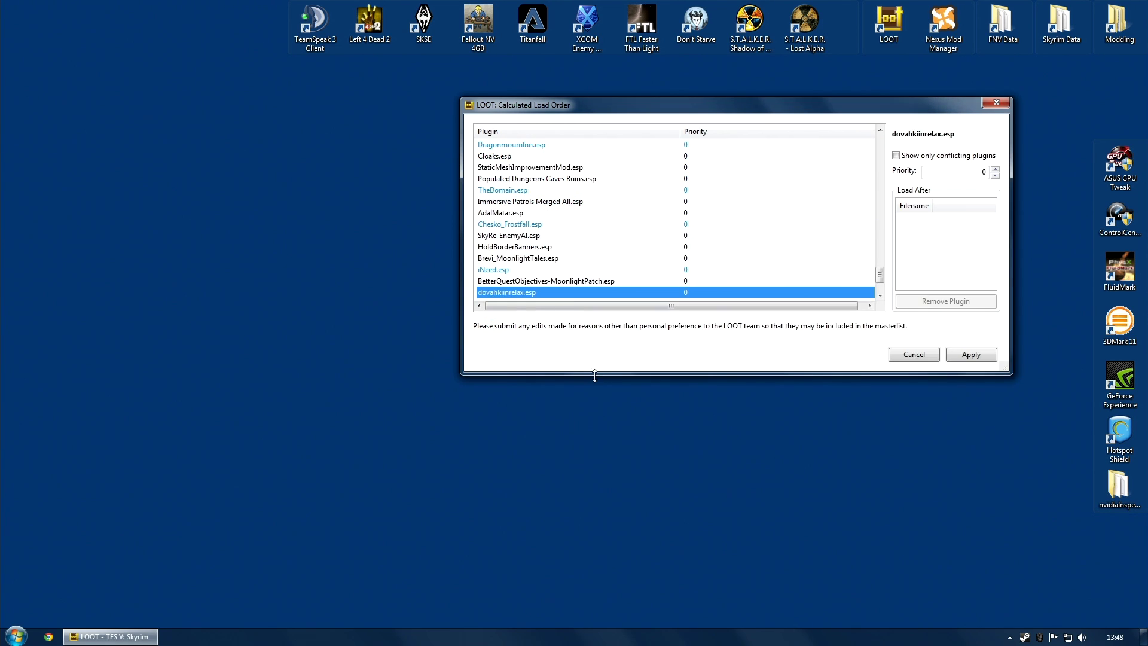
{"action": "left_click_drag", "start_coordinate": [595, 375], "coordinate": [595, 596]}
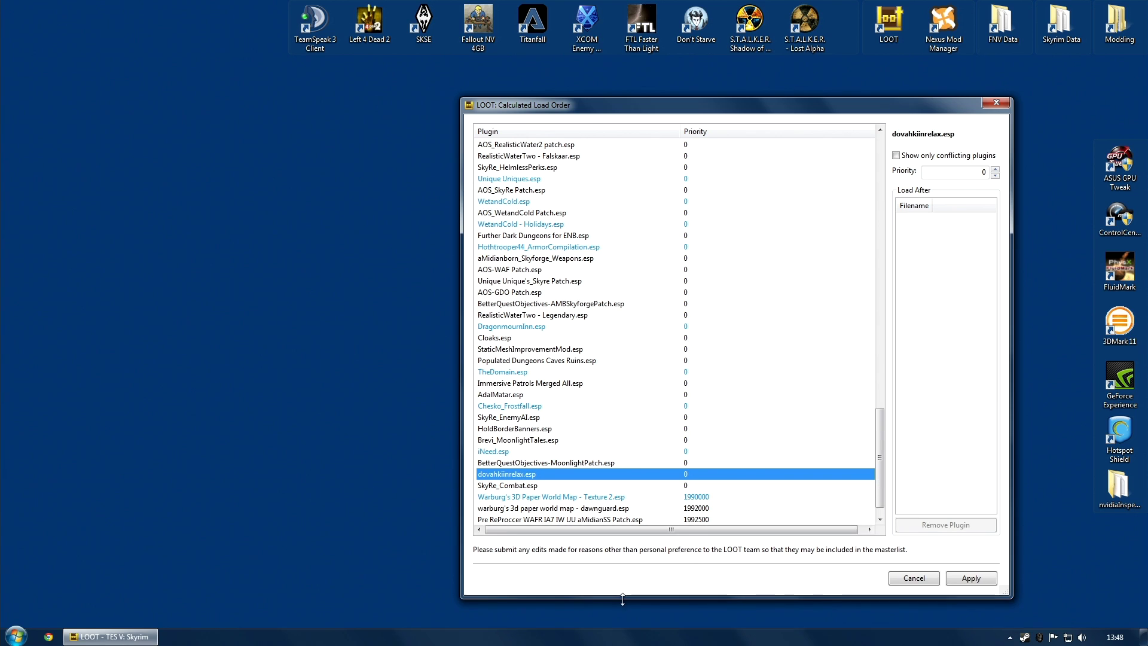
{"action": "left_click", "coordinate": [515, 485]}
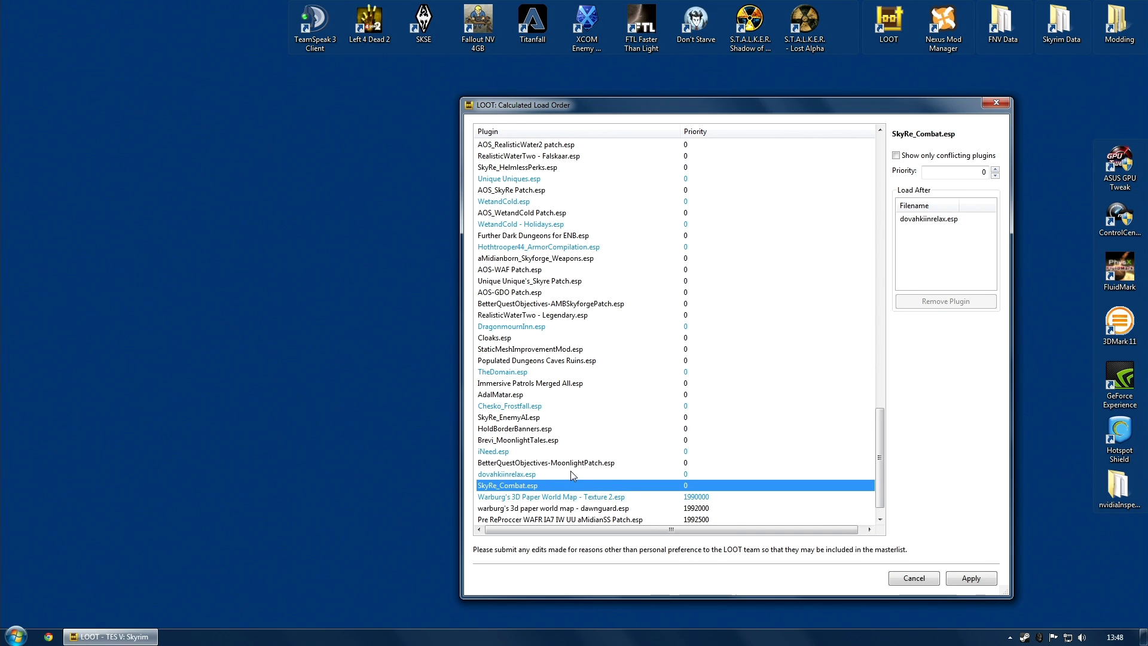
{"action": "left_click", "coordinate": [984, 583]}
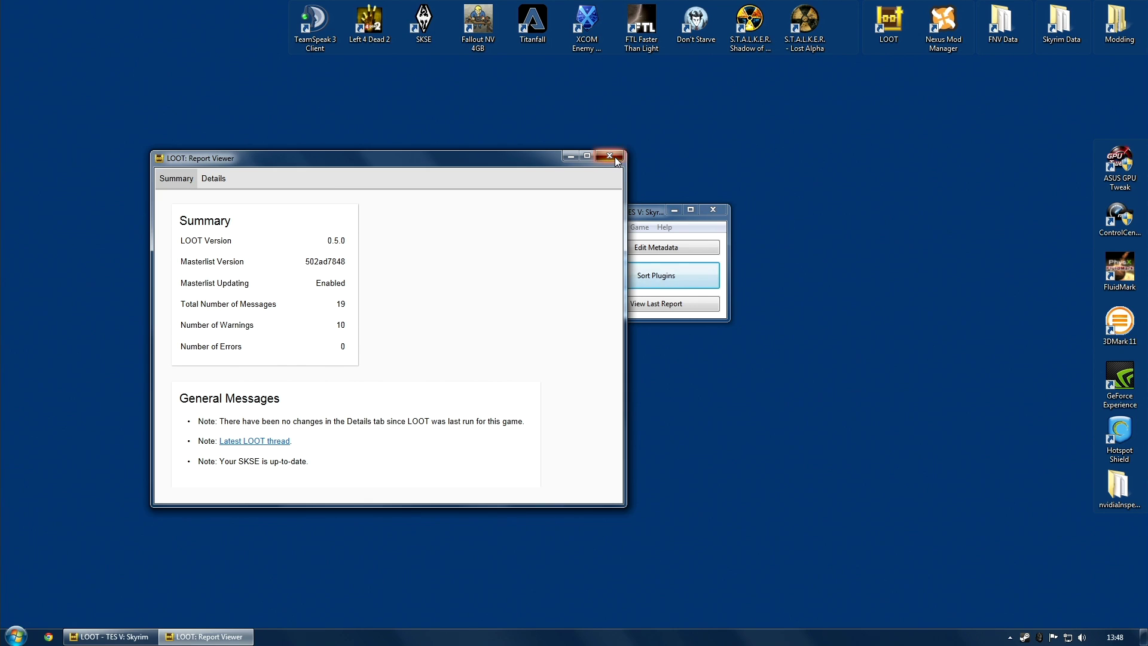
{"action": "left_click", "coordinate": [615, 158]}
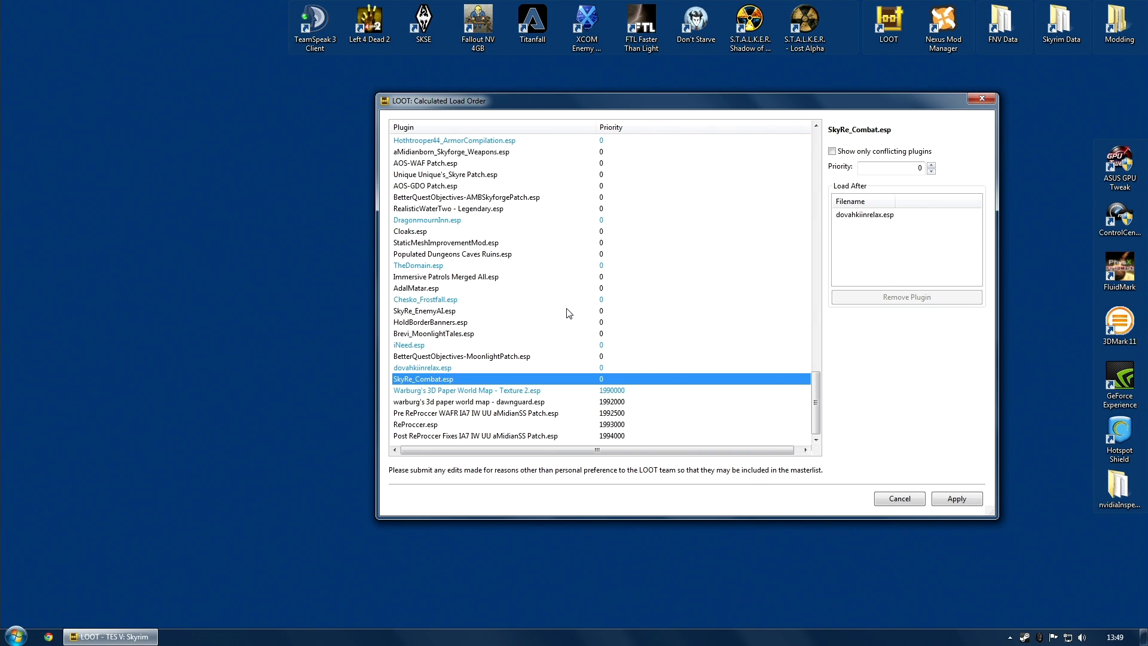
Try to remove dovahkiinrelax.esp from SkyRe_Combat.esp's Load After list with and without the conflict filter, and cancel the sort
{"action": "left_click", "coordinate": [865, 217]}
{"action": "left_click", "coordinate": [831, 151]}
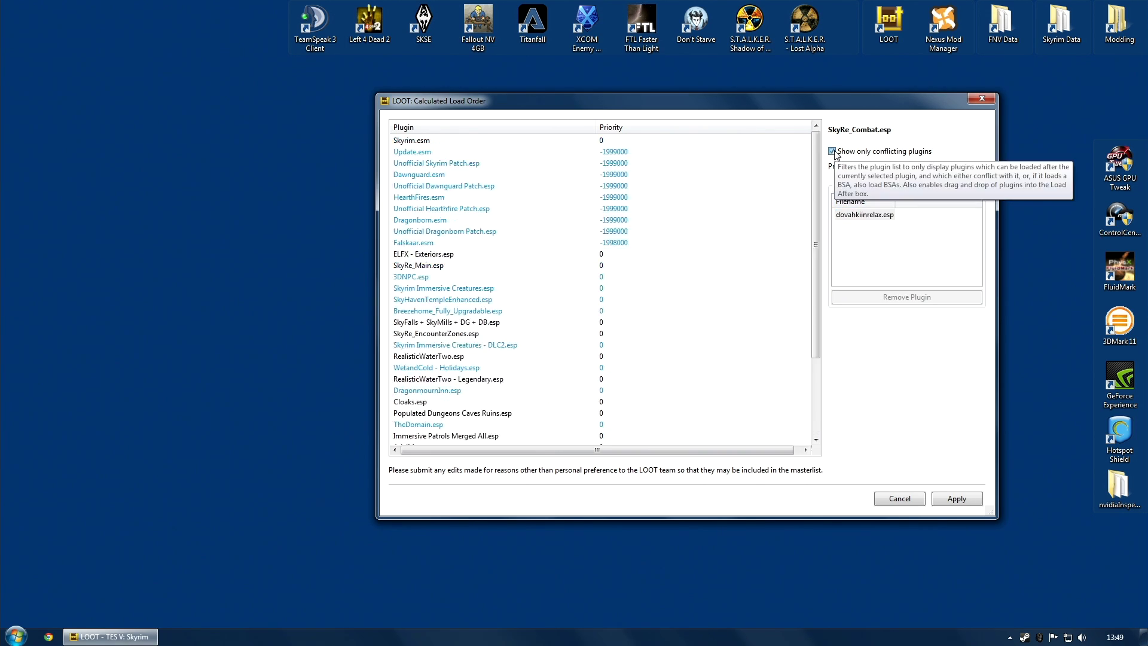
{"action": "left_click", "coordinate": [867, 216]}
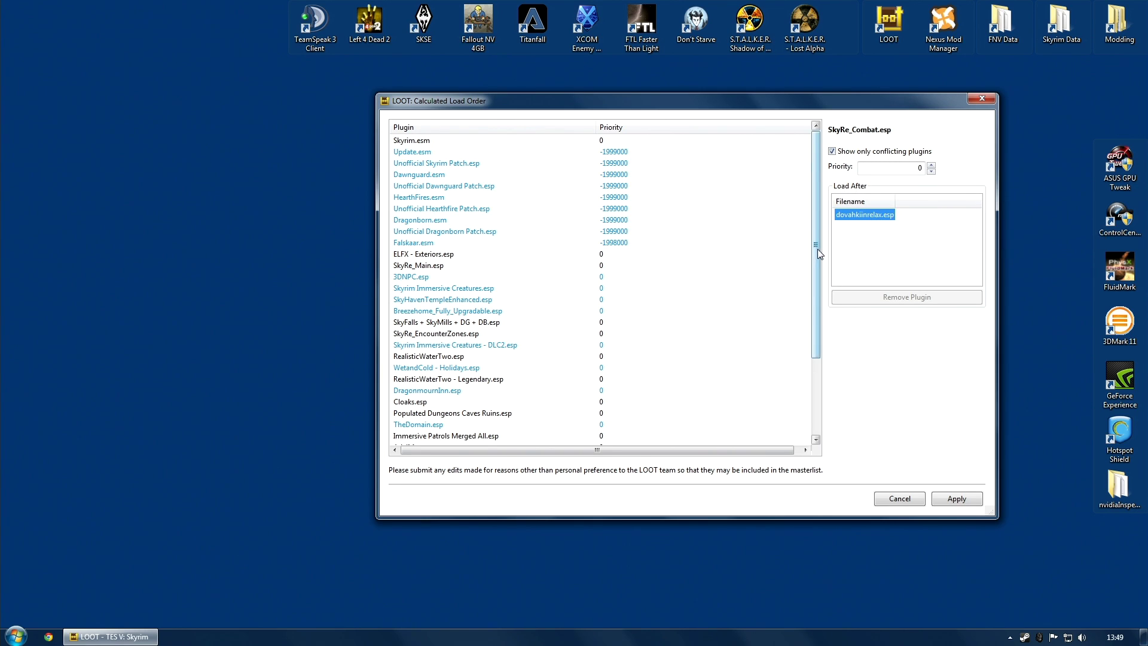
{"action": "left_click_drag", "start_coordinate": [817, 249], "coordinate": [817, 325]}
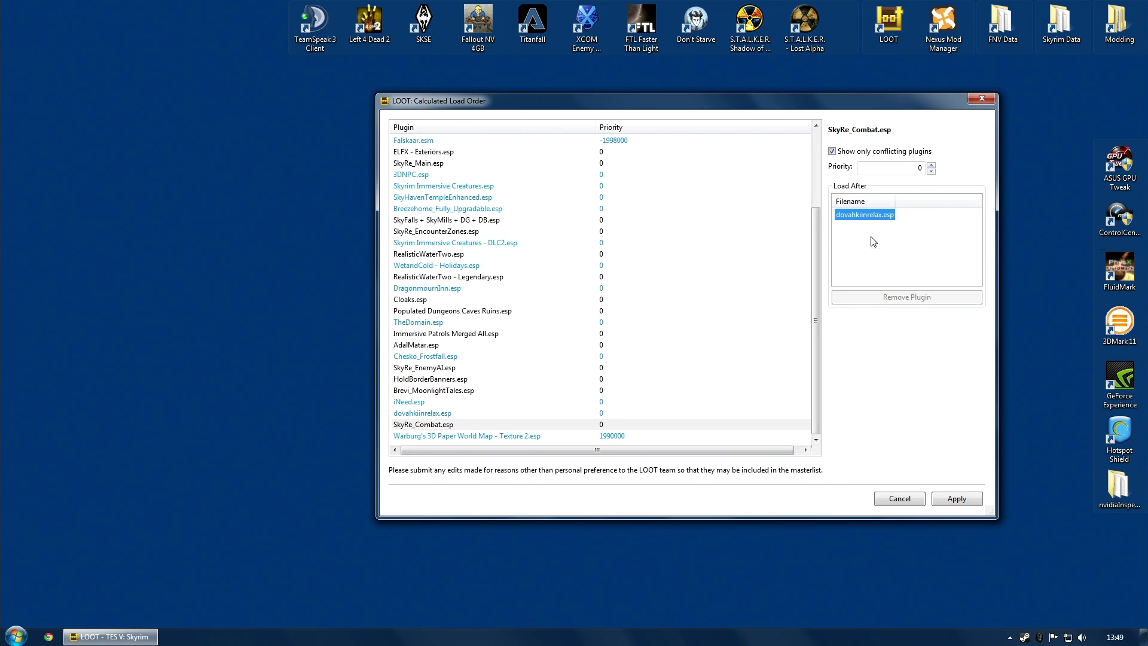
{"action": "left_click", "coordinate": [832, 152]}
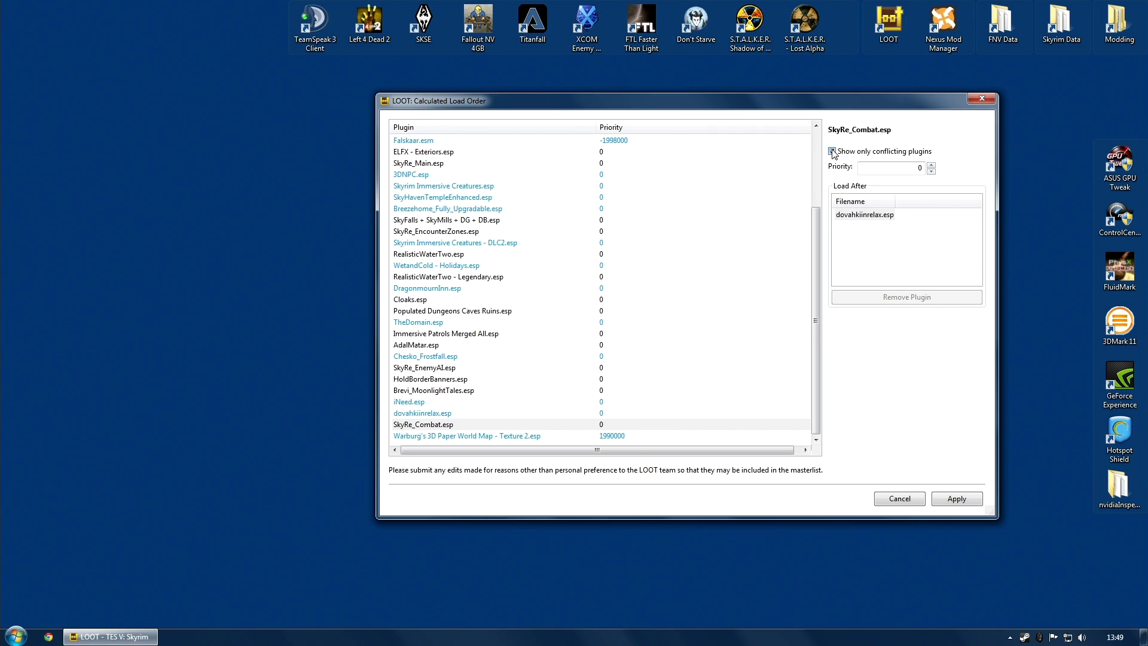
{"action": "left_click", "coordinate": [832, 151]}
{"action": "scroll", "coordinate": [598, 359], "scroll_direction": "down", "scroll_amount": 20}
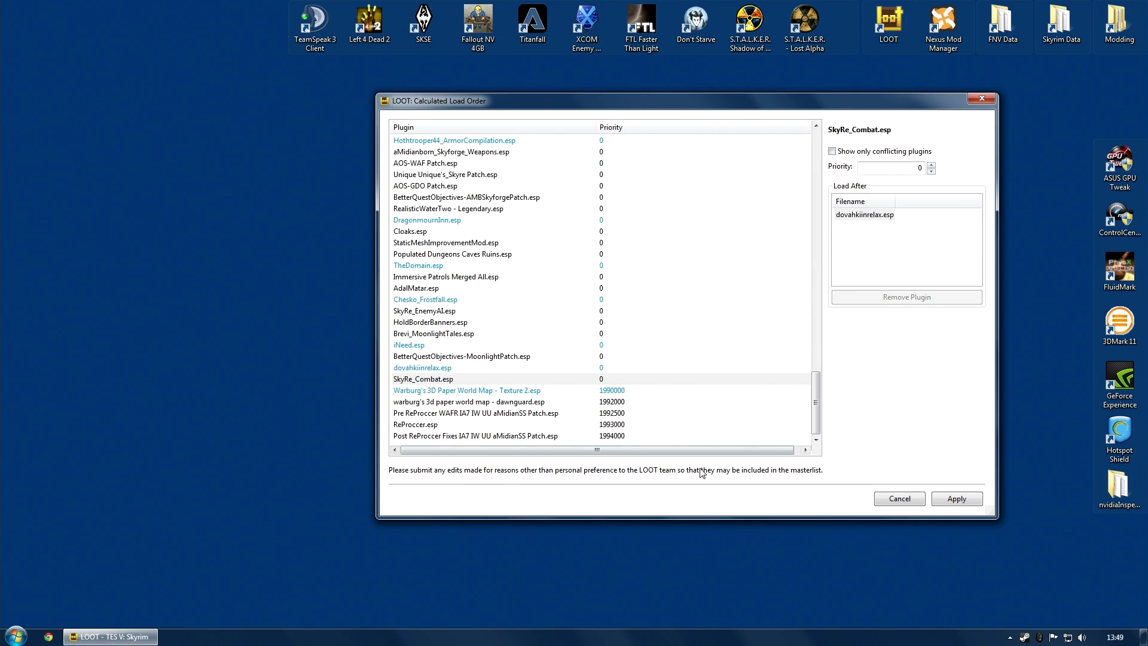
{"action": "left_click", "coordinate": [422, 380]}
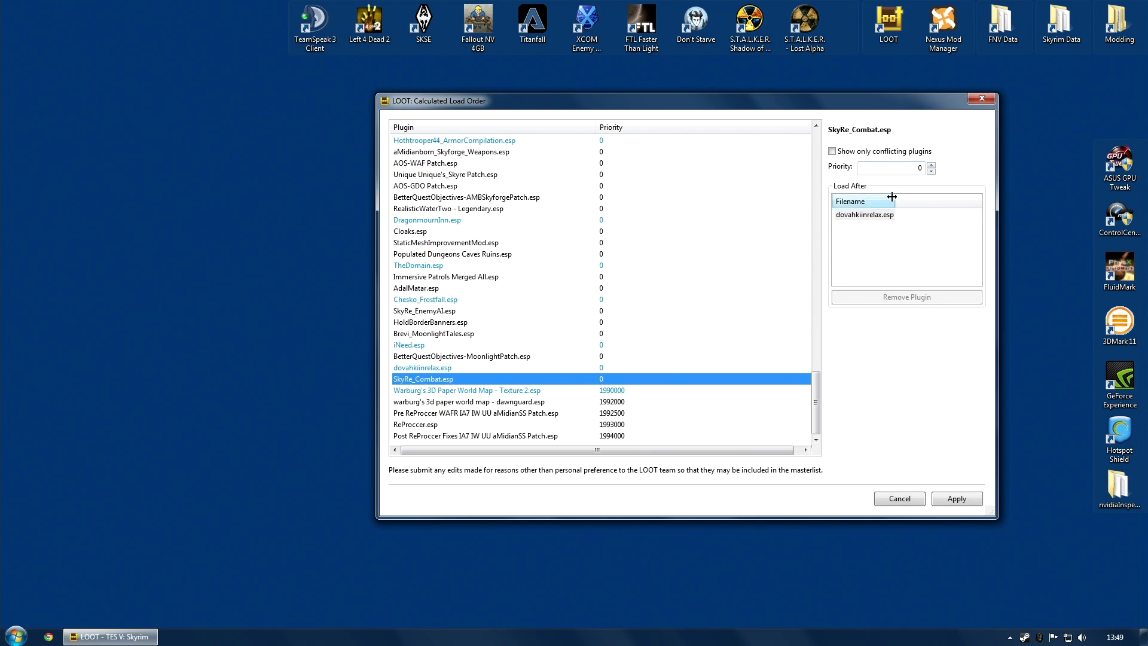
{"action": "left_click", "coordinate": [868, 216]}
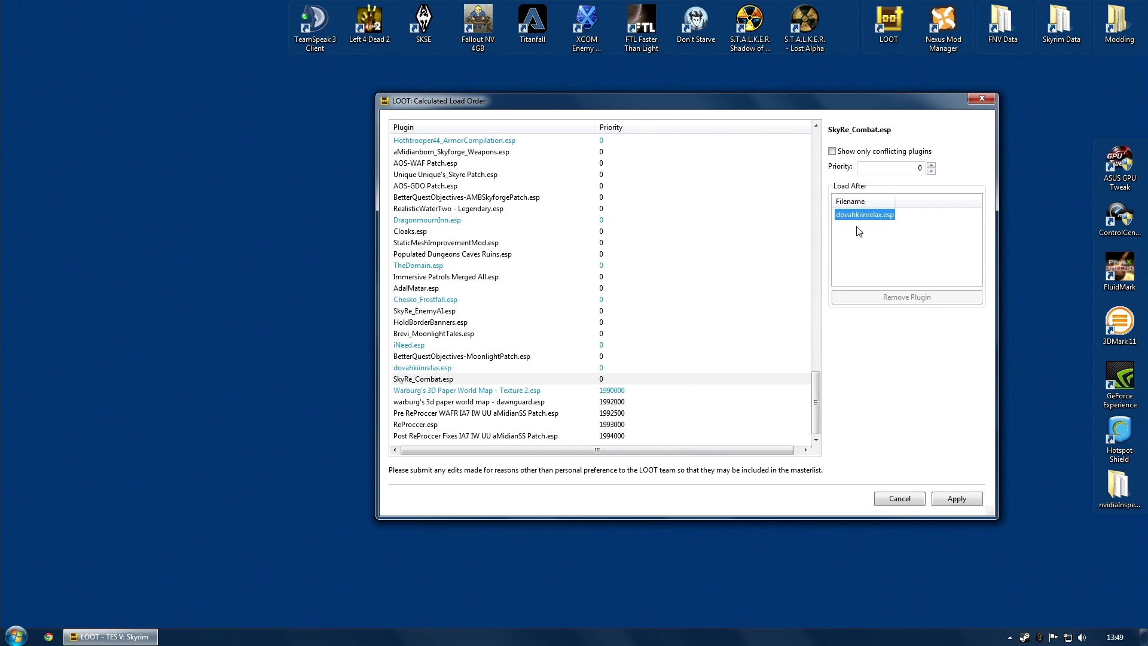
{"action": "left_click", "coordinate": [899, 498]}
{"action": "left_click", "coordinate": [471, 26]}
Open the metadata editor, select SkyRe_Combat.esp, and enlarge and reposition the editor window
{"action": "left_click", "coordinate": [651, 251]}
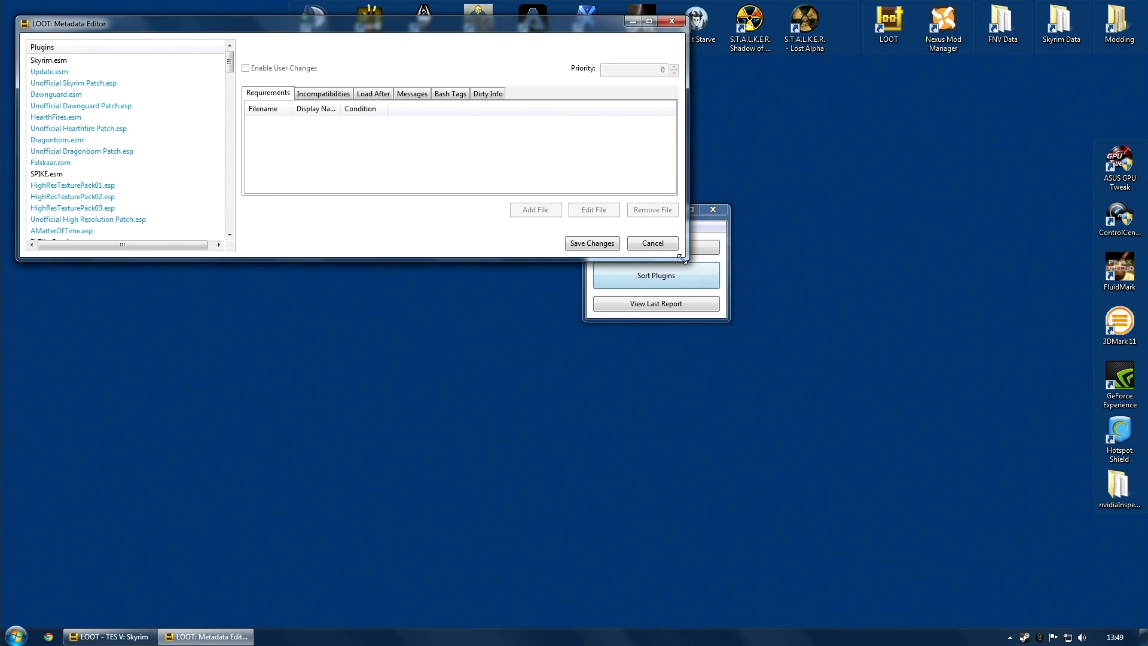
{"action": "left_click", "coordinate": [143, 129]}
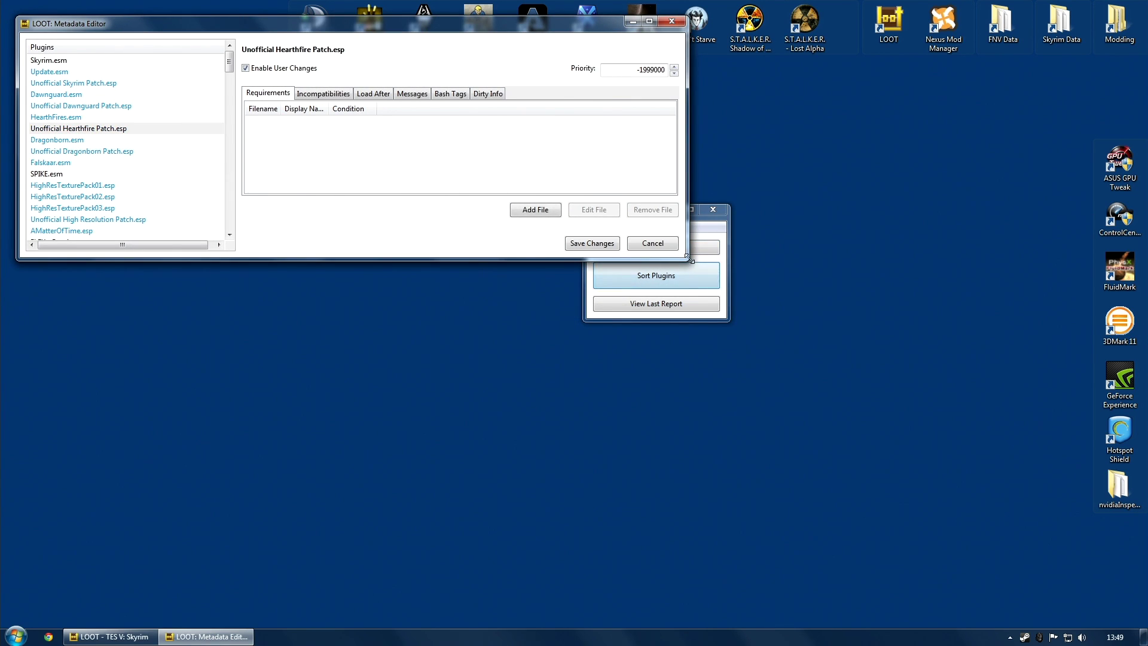
{"action": "left_click_drag", "start_coordinate": [688, 257], "coordinate": [1082, 545]}
{"action": "left_click", "coordinate": [360, 518]}
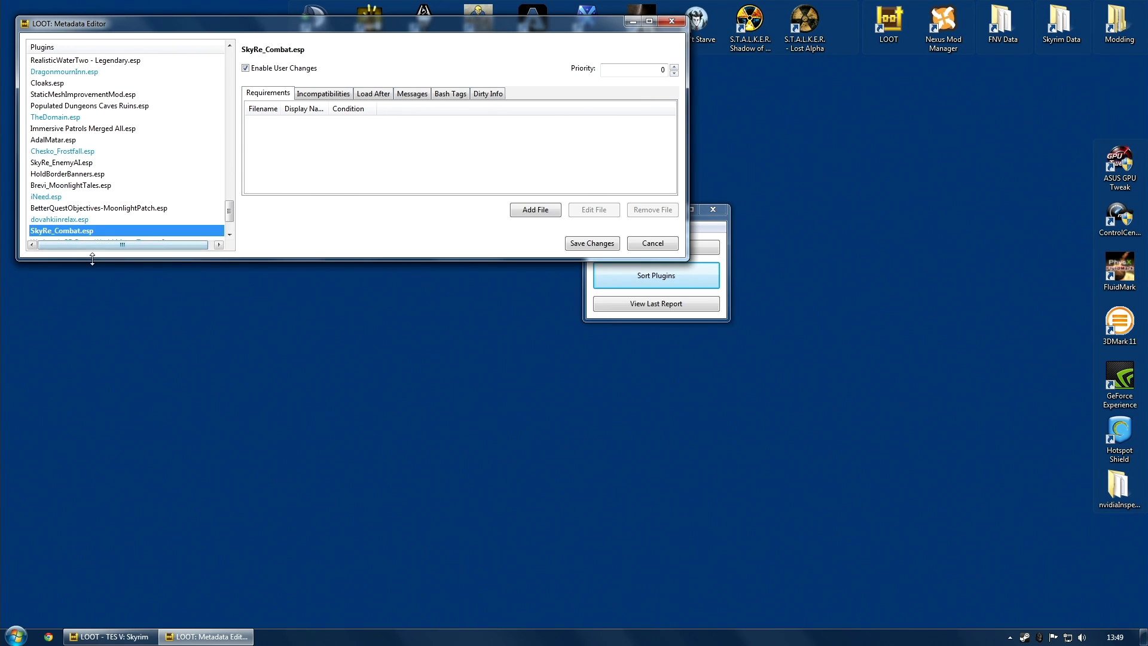
{"action": "left_click_drag", "start_coordinate": [92, 259], "coordinate": [92, 515]}
{"action": "left_click_drag", "start_coordinate": [687, 412], "coordinate": [722, 413]}
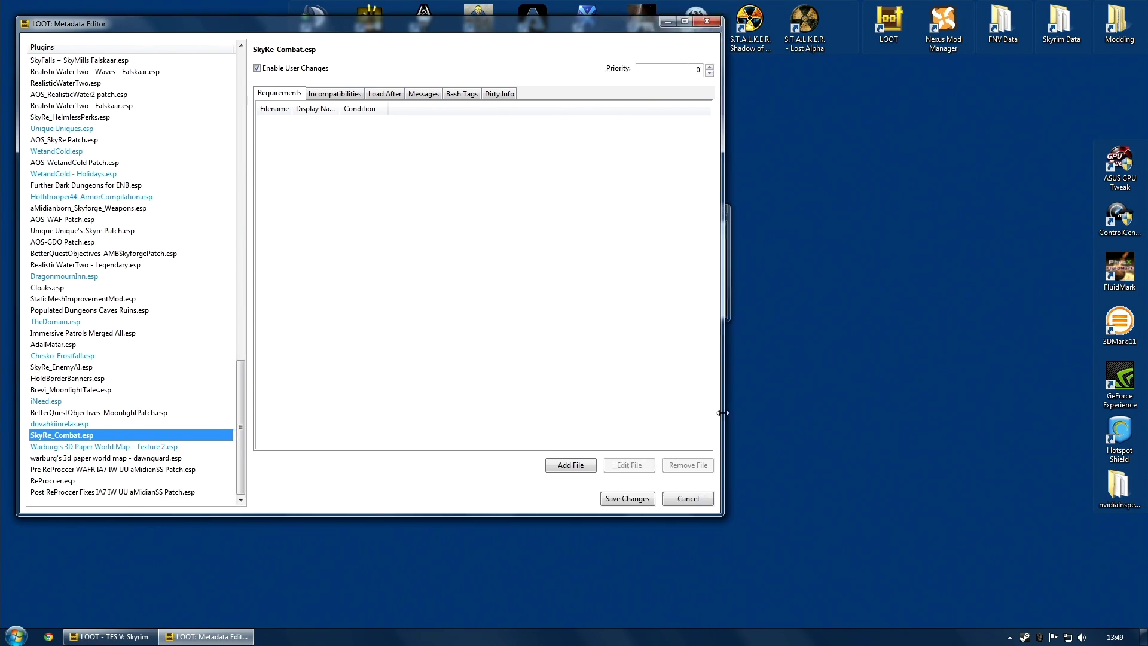
{"action": "left_click_drag", "start_coordinate": [526, 27], "coordinate": [687, 51]}
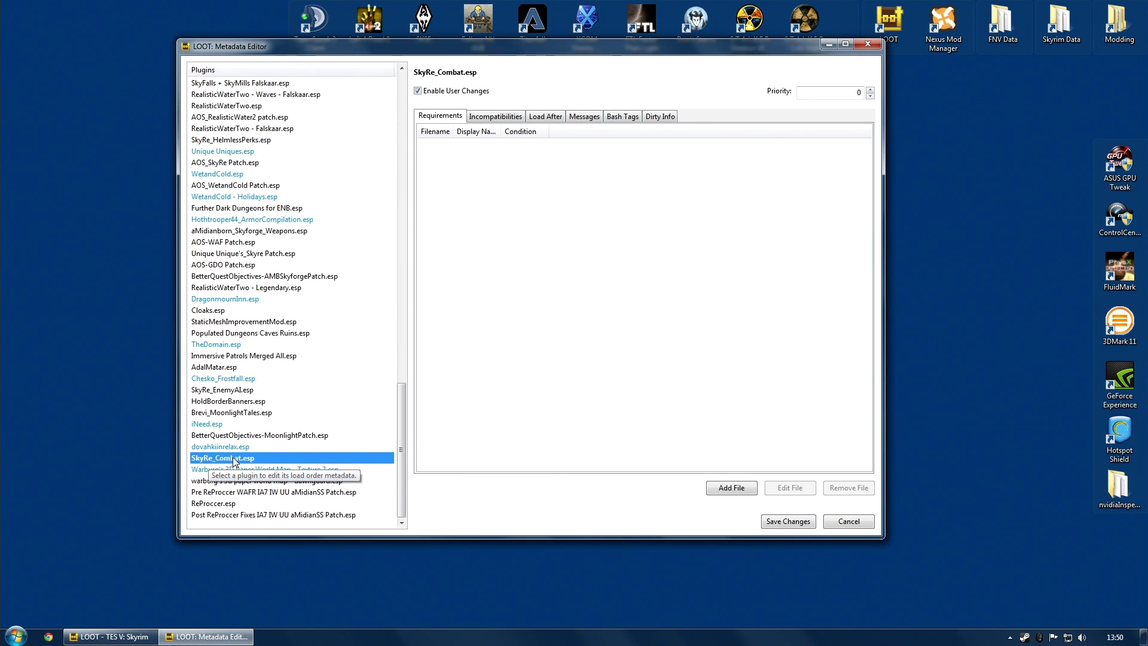
Remove dovahkiinrelax.esp from SkyRe_Combat.esp's Load After list and save the metadata changes
{"action": "left_click", "coordinate": [547, 117]}
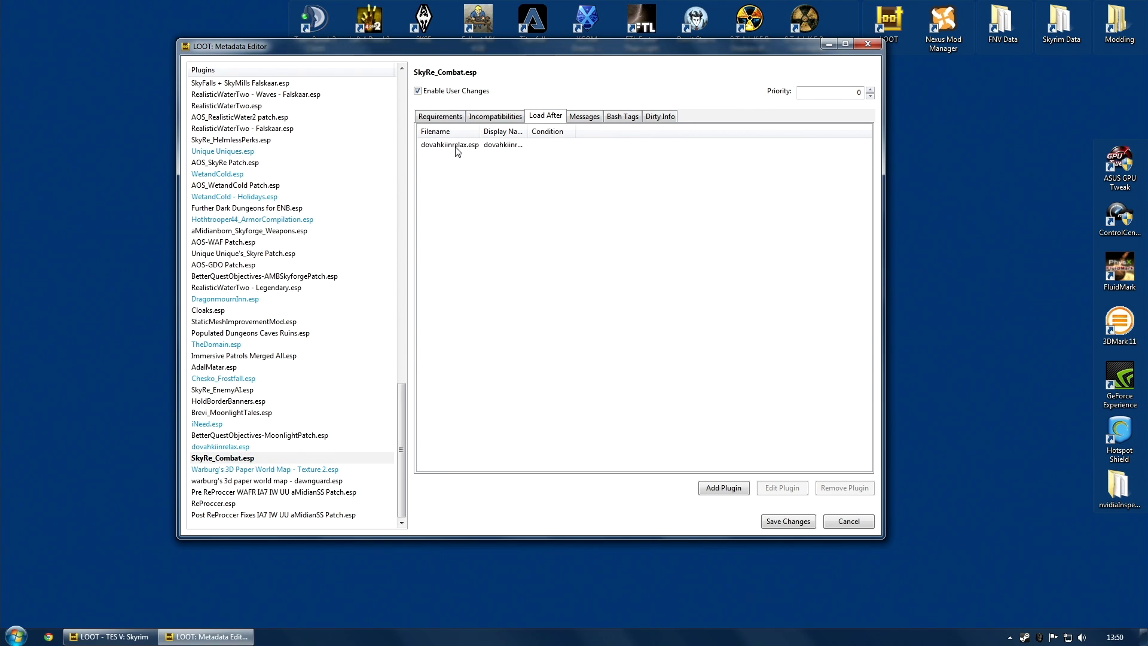
{"action": "left_click", "coordinate": [455, 149]}
{"action": "double_click", "coordinate": [528, 131]}
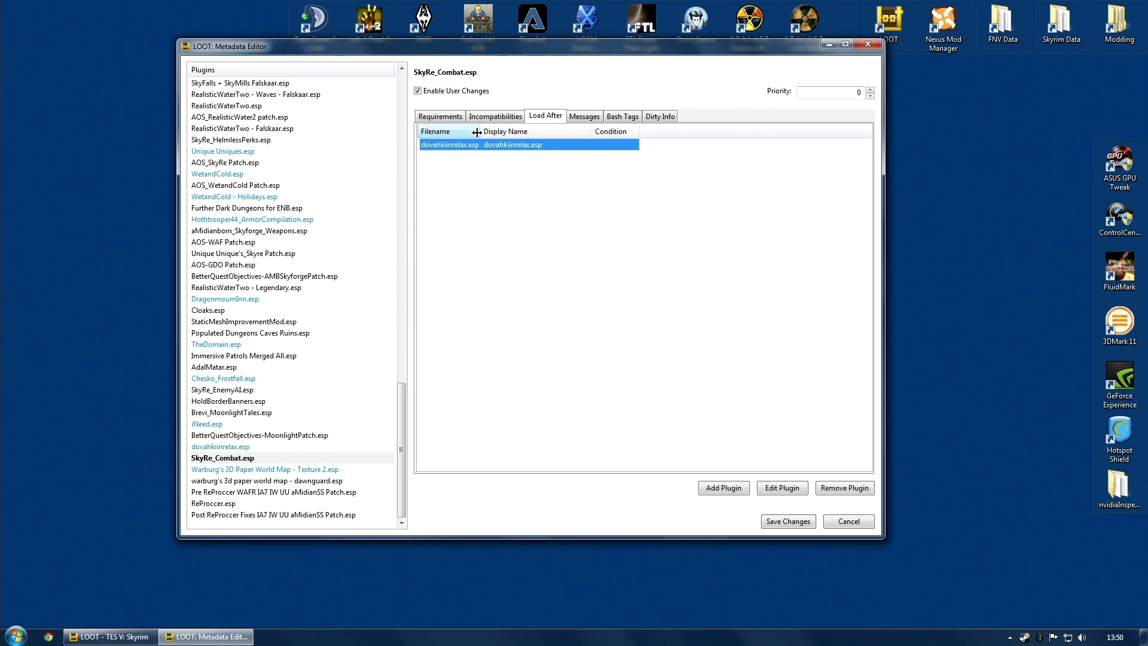
{"action": "double_click", "coordinate": [480, 131]}
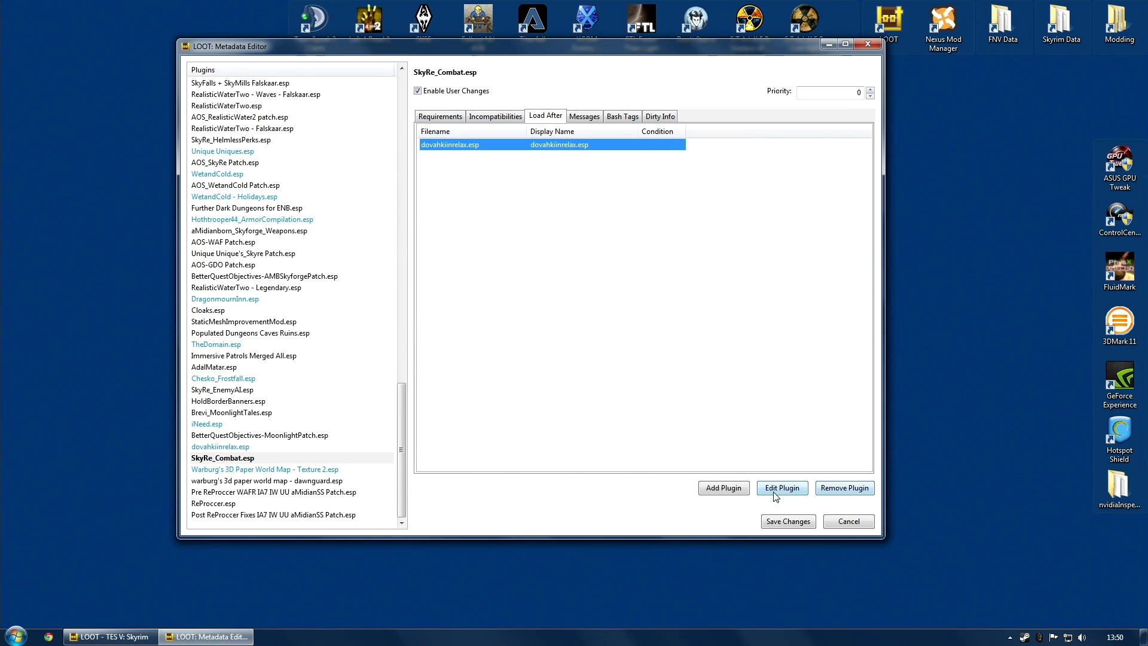
{"action": "left_click", "coordinate": [852, 491]}
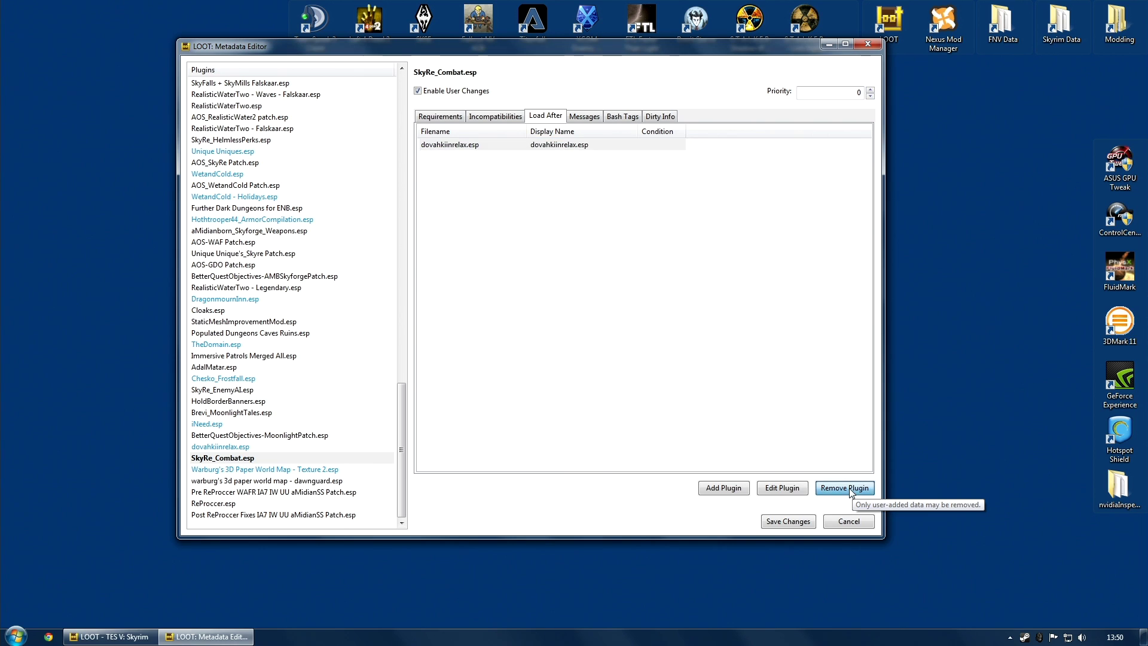
{"action": "left_click", "coordinate": [774, 521]}
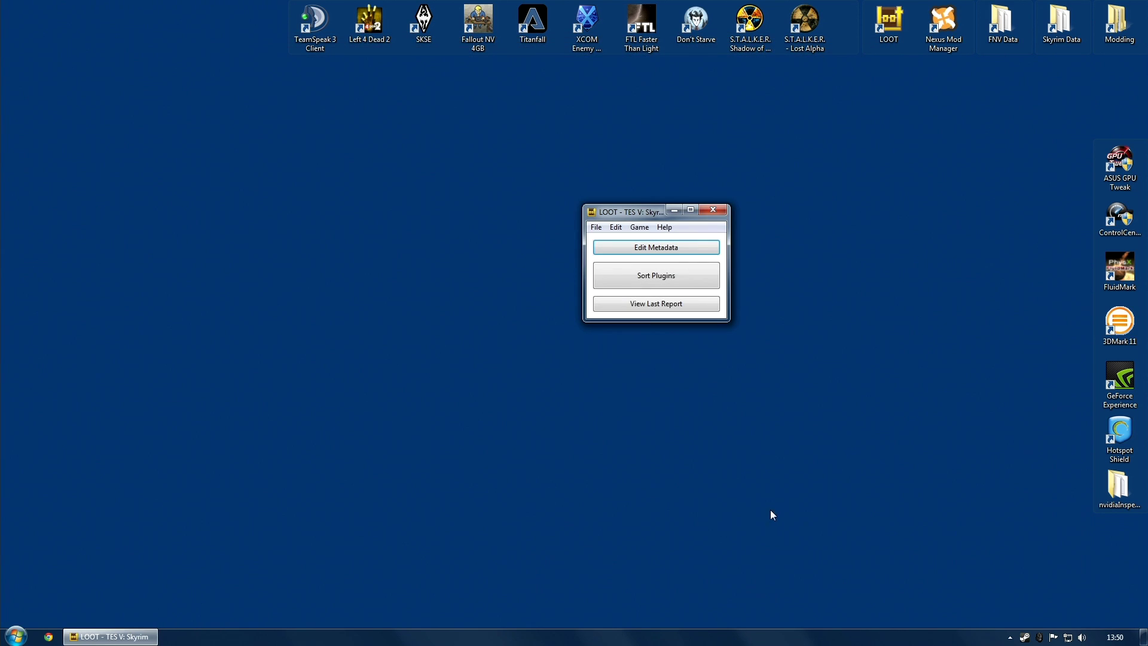
Sort the plugins again and check SkyRe_Combat.esp near the end of the calculated load order
{"action": "left_click", "coordinate": [642, 289]}
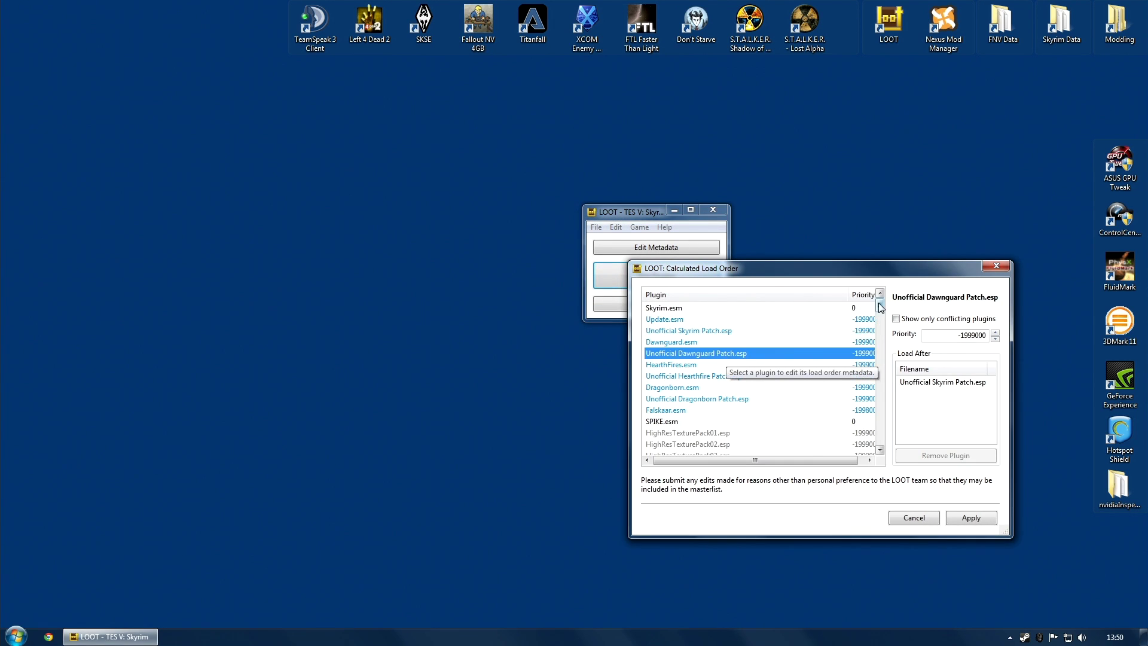
{"action": "scroll", "coordinate": [679, 426], "scroll_direction": "down", "scroll_amount": 10}
{"action": "left_click", "coordinate": [671, 377]}
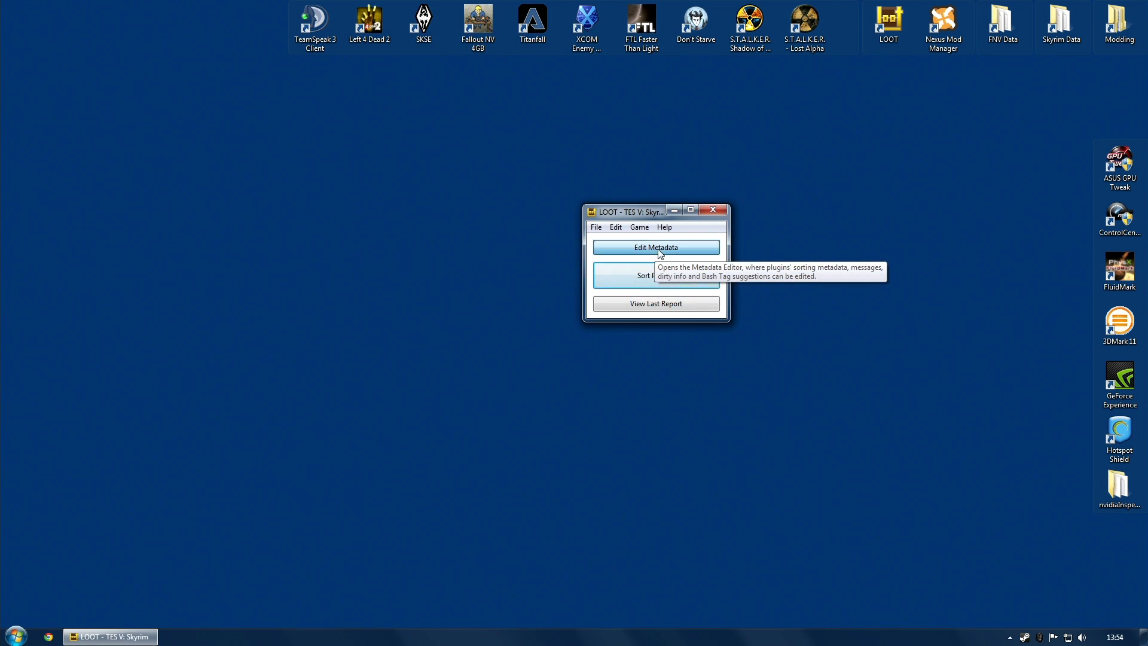
Open the metadata editor, move it clear of the main LOOT window, and select SkyRe_Combat.esp
{"action": "left_click", "coordinate": [660, 253]}
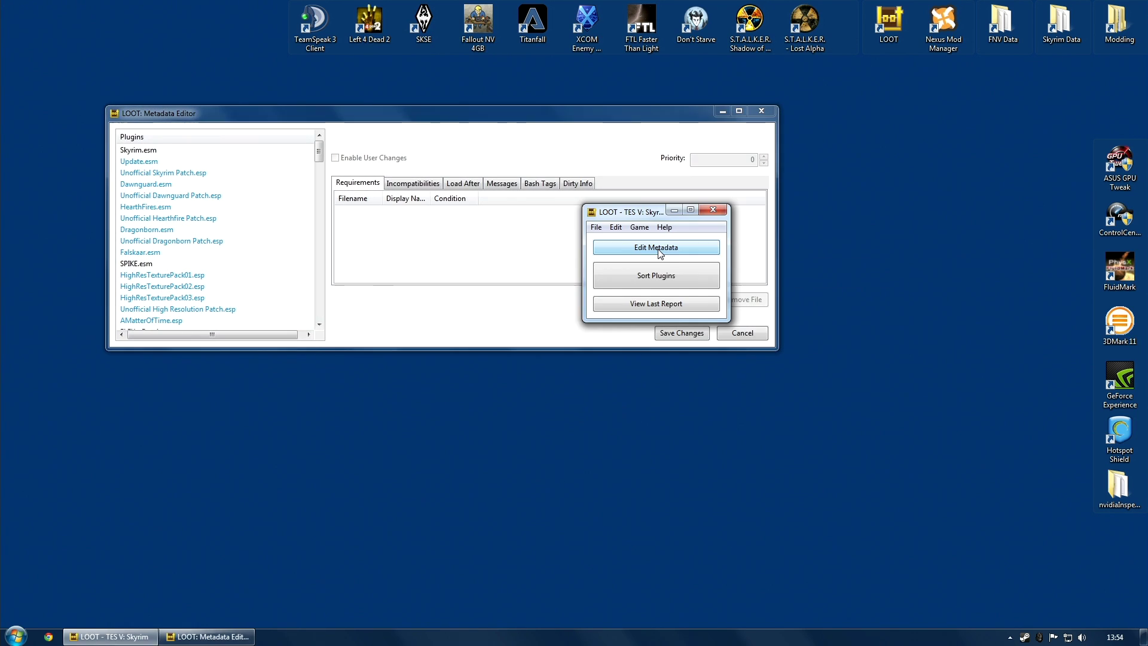
{"action": "left_click", "coordinate": [569, 111]}
{"action": "left_click_drag", "start_coordinate": [445, 121], "coordinate": [578, 160]}
{"action": "scroll", "coordinate": [415, 290], "scroll_direction": "down", "scroll_amount": 10}
{"action": "scroll", "coordinate": [474, 257], "scroll_direction": "down", "scroll_amount": 10}
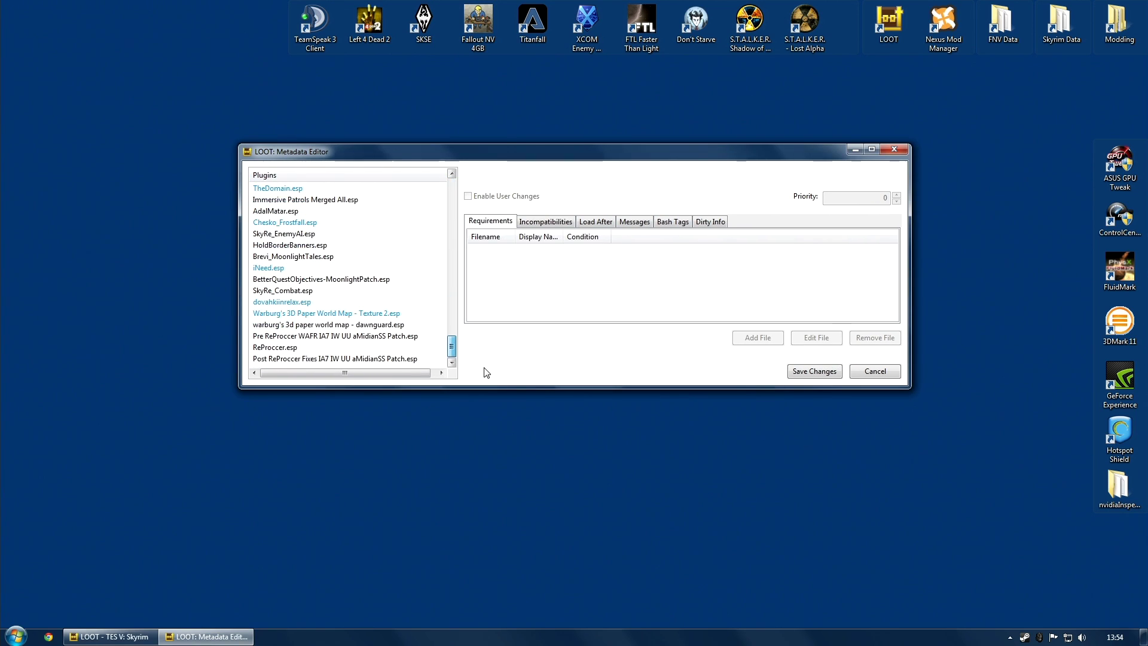
{"action": "left_click", "coordinate": [266, 292]}
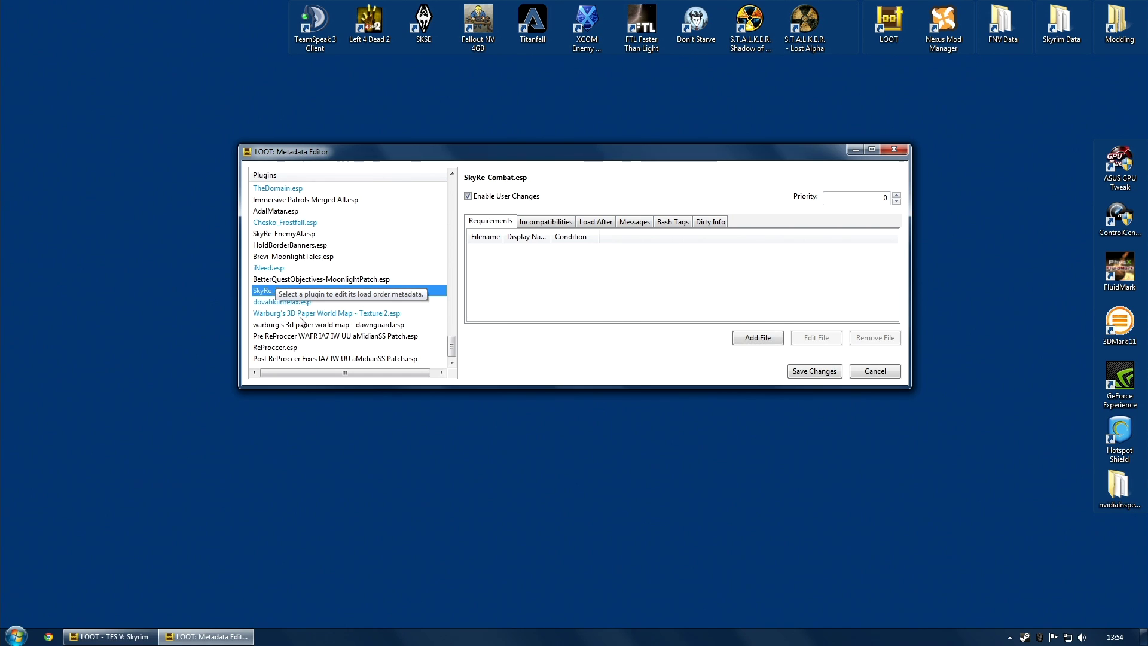
{"action": "key", "text": "p"}
{"action": "left_click", "coordinate": [288, 293]}
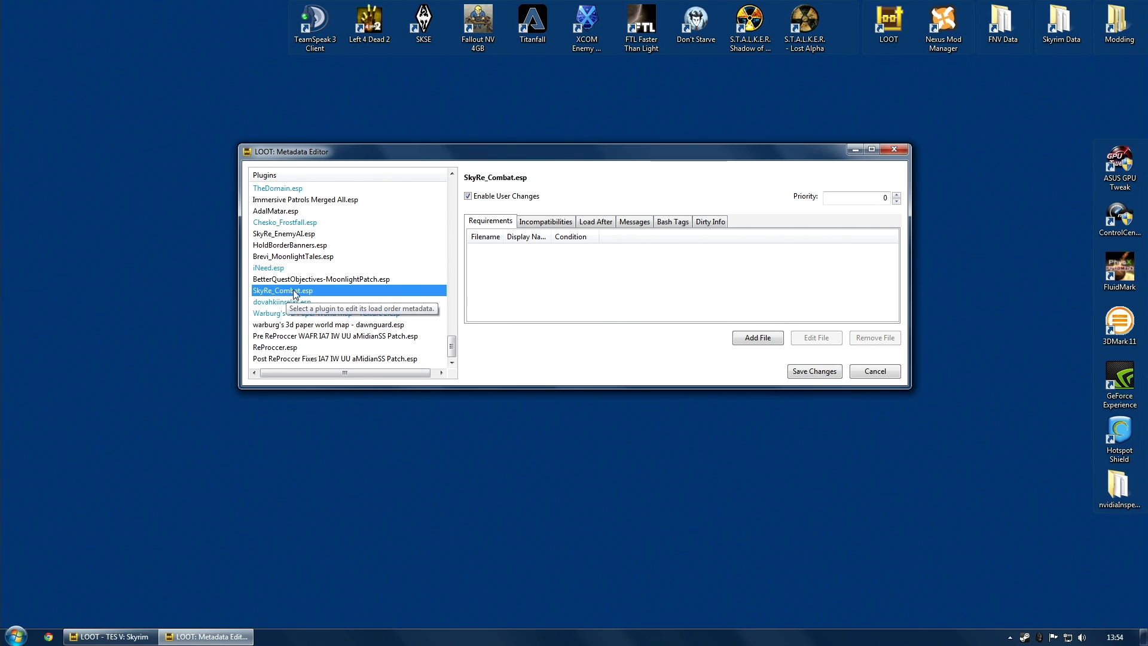
View SkyRe_Combat.esp's Load After list and its form for adding a plugin, and cancel the form
{"action": "left_click", "coordinate": [599, 222]}
{"action": "left_click", "coordinate": [748, 337]}
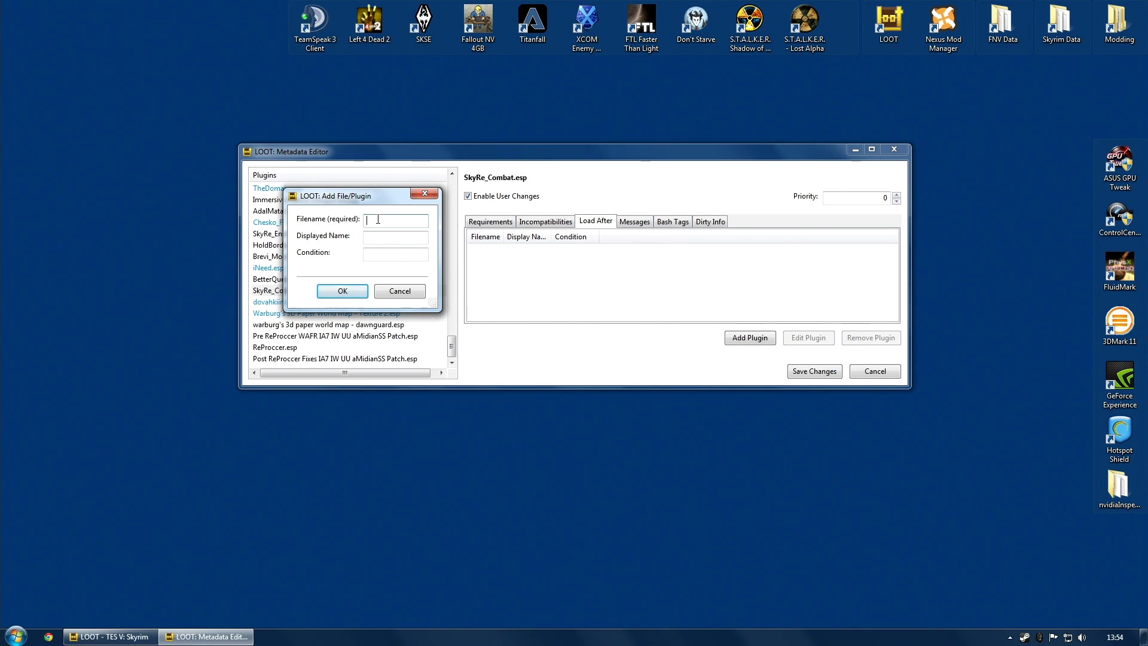
{"action": "left_click", "coordinate": [413, 292]}
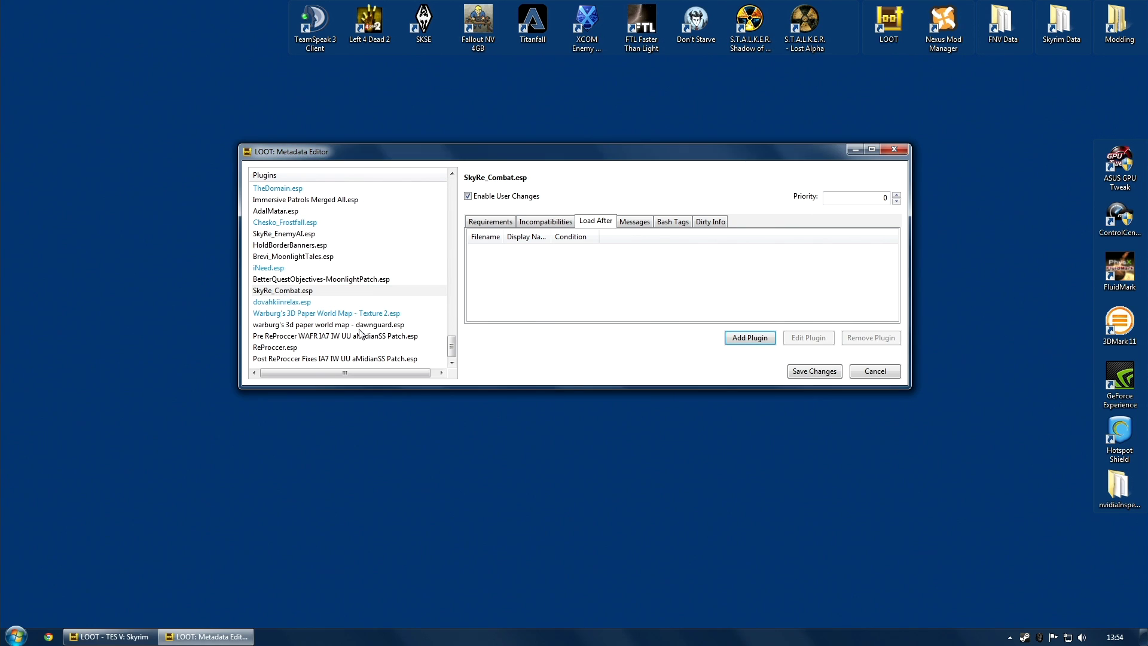
Examine the Load After rules of Immersive Weapons.esp, Rebirth Monster.esp and Cloaks - Dawnguard.esp
{"action": "left_click_drag", "start_coordinate": [452, 344], "coordinate": [452, 305]}
{"action": "left_click", "coordinate": [310, 211]}
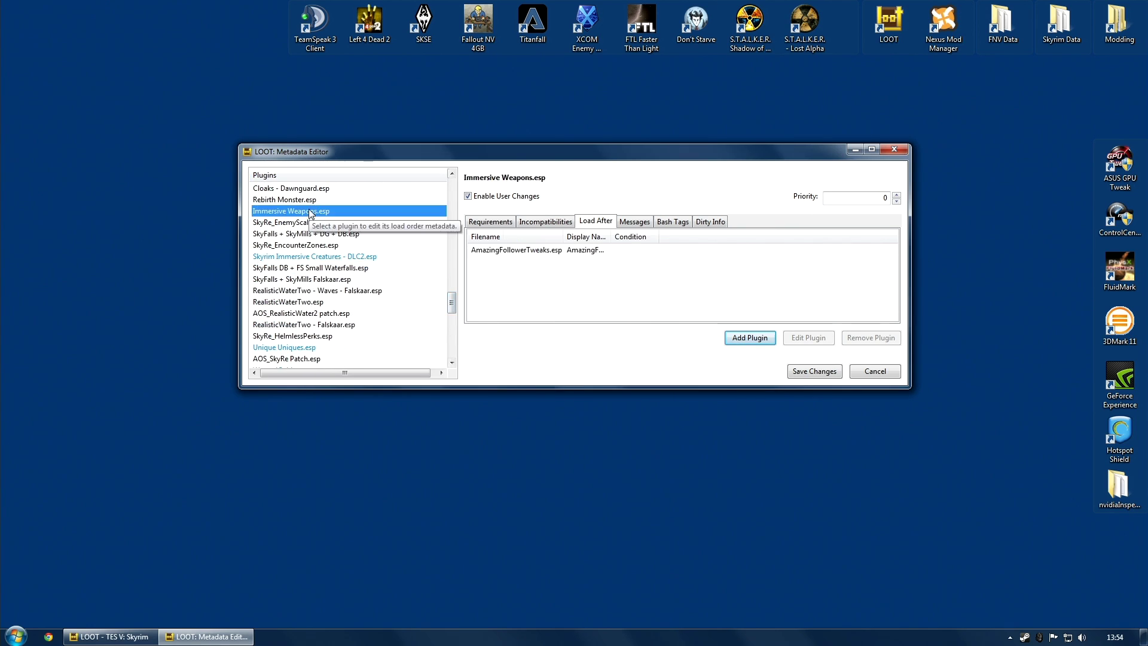
{"action": "left_click", "coordinate": [311, 197]}
{"action": "left_click", "coordinate": [314, 188]}
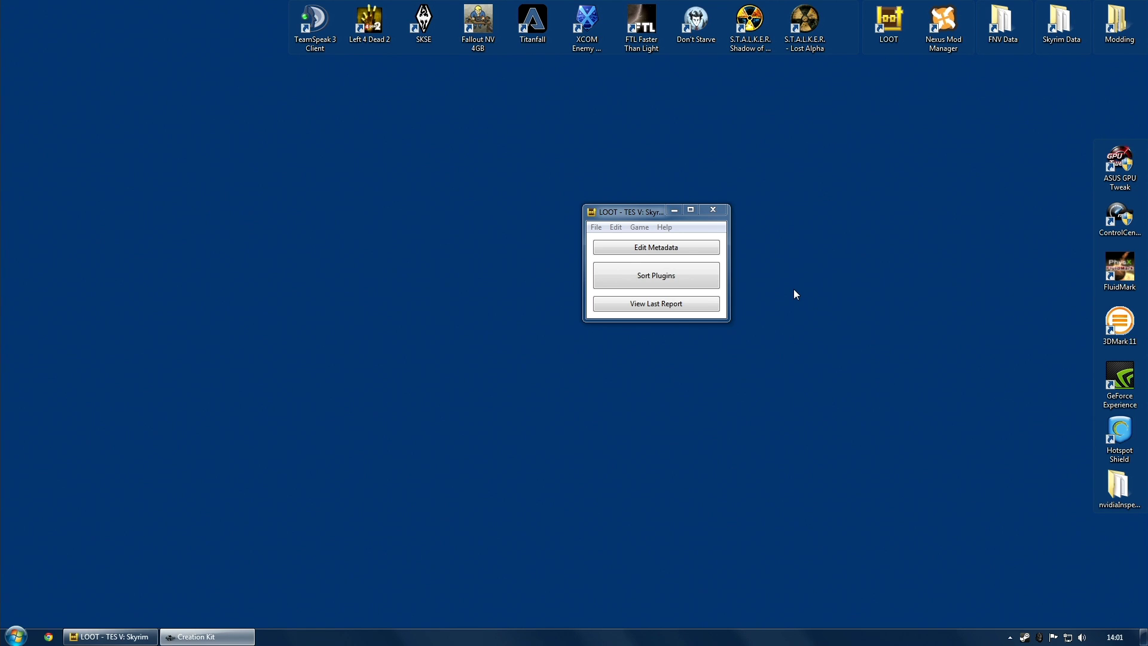
Find LOOT's Redate Plugins command without running it
{"action": "left_click", "coordinate": [598, 228]}
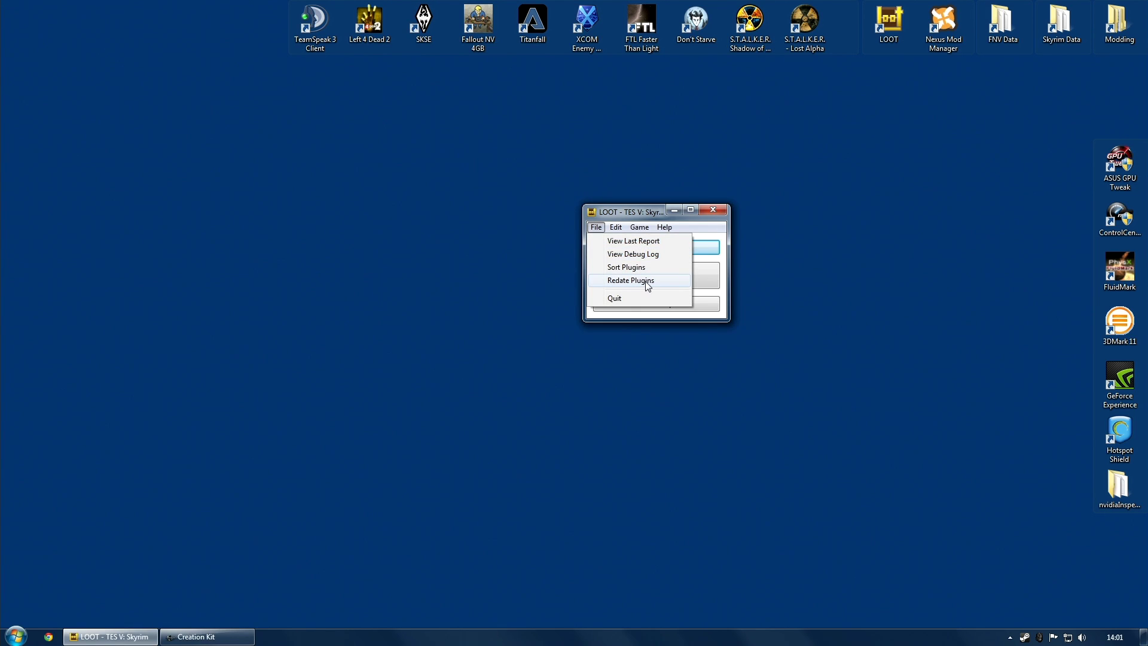
{"action": "left_click", "coordinate": [707, 231]}
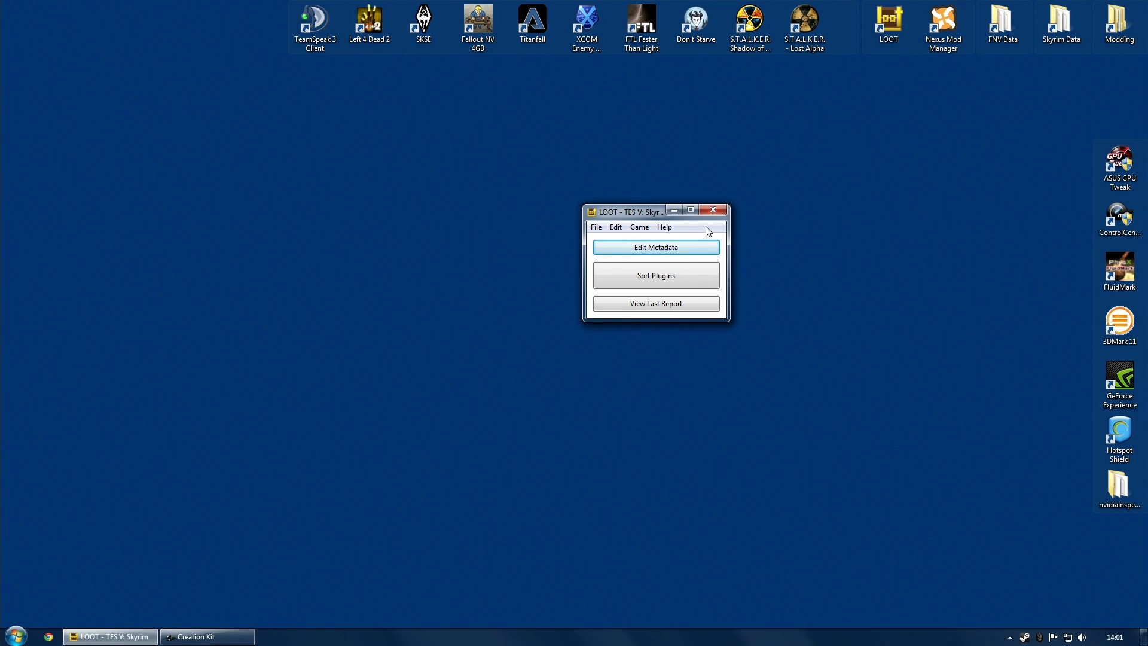
Switch to Creation Kit, examine the order of its data files and the last RealisticWaterTwo plugin's details, and cancel the file selection
{"action": "left_click", "coordinate": [206, 636]}
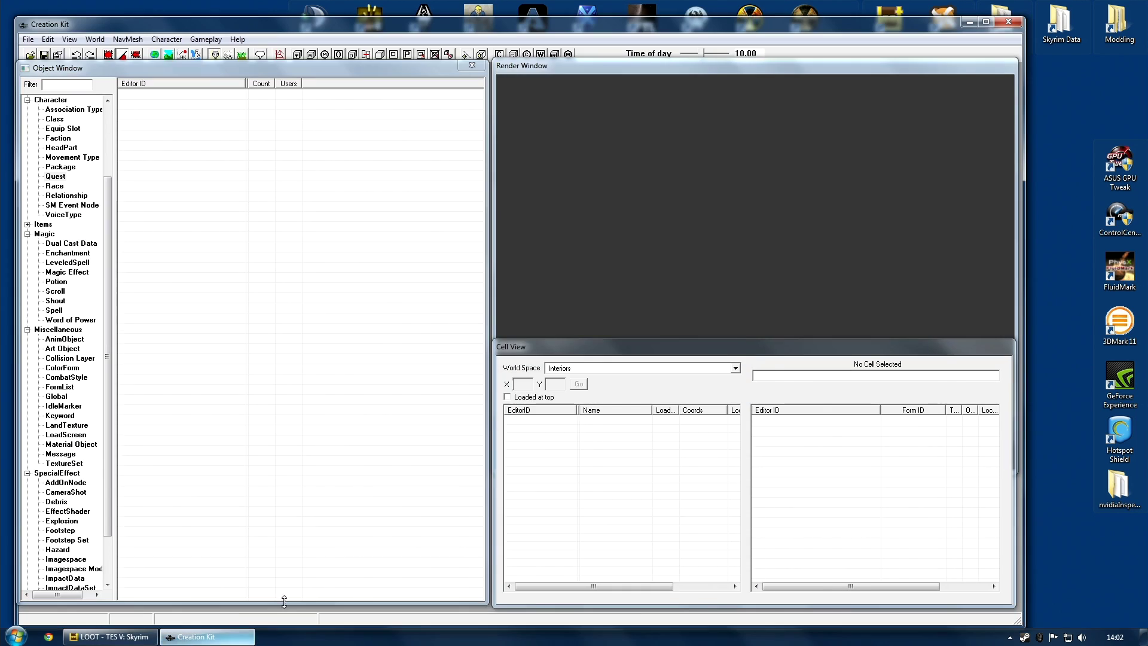
{"action": "left_click", "coordinate": [28, 40]}
{"action": "left_click", "coordinate": [50, 54]}
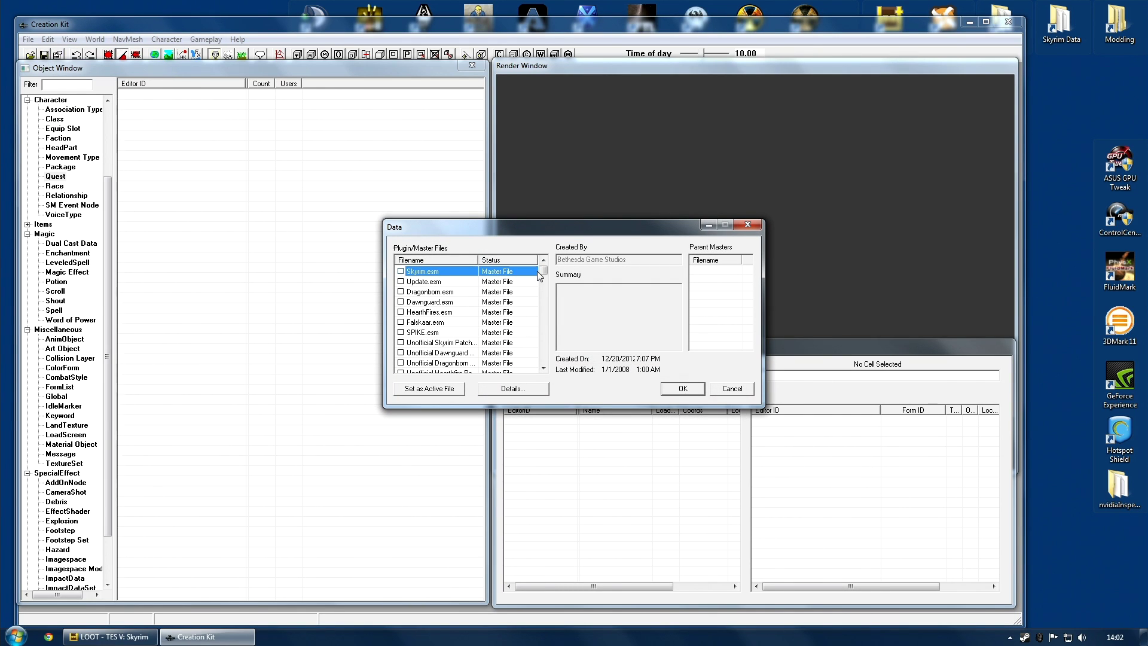
{"action": "left_click_drag", "start_coordinate": [544, 271], "coordinate": [562, 370]}
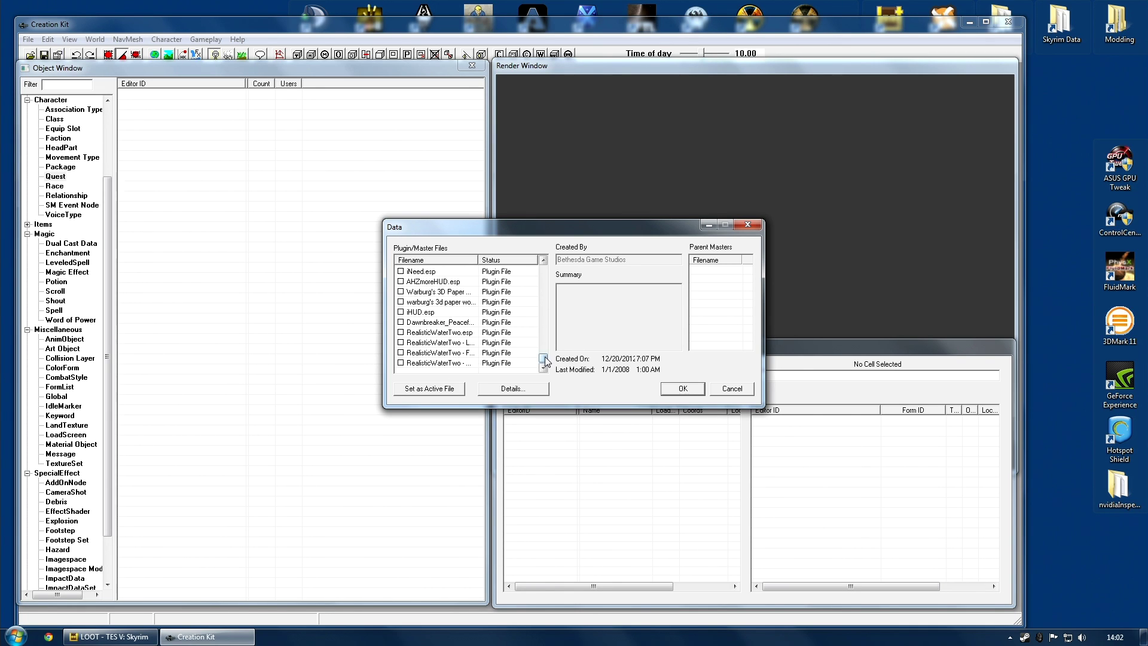
{"action": "mouse_move", "coordinate": [543, 358]}
{"action": "left_mouse_down"}
{"action": "mouse_move", "coordinate": [544, 284]}
{"action": "mouse_move", "coordinate": [544, 358]}
{"action": "left_mouse_up"}
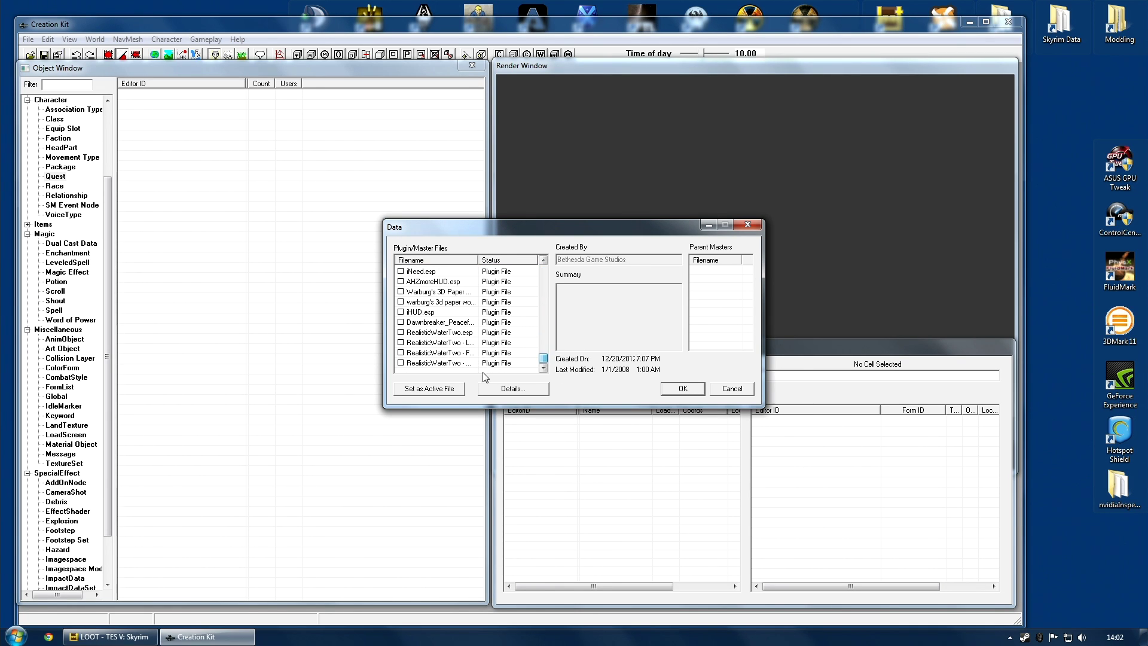
{"action": "left_click", "coordinate": [440, 362]}
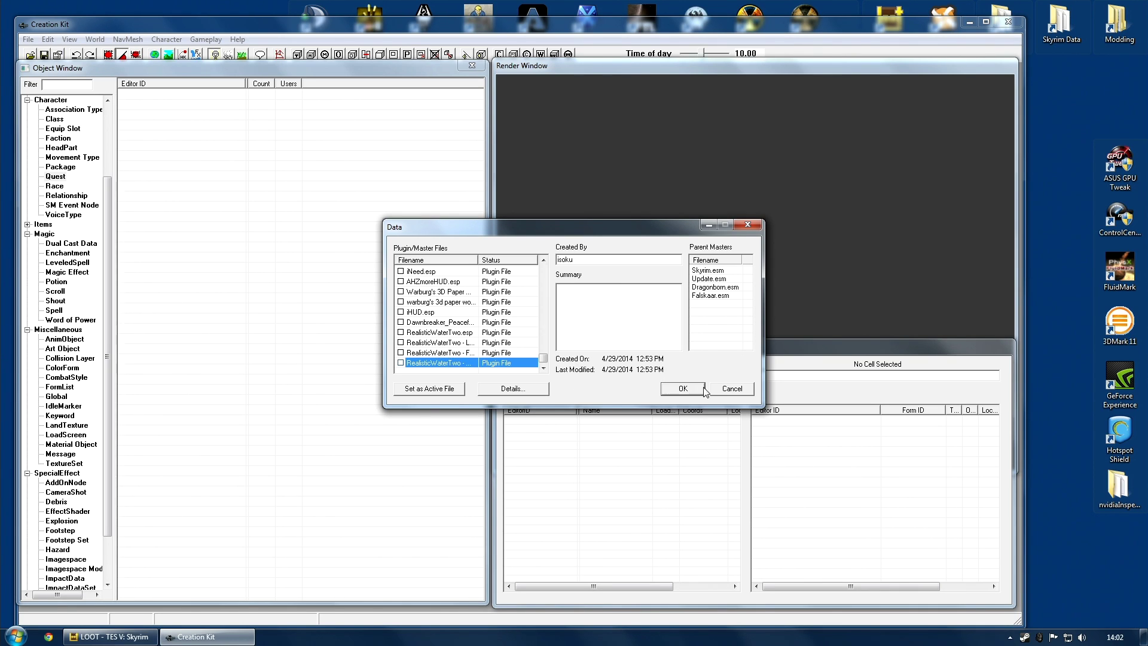
{"action": "left_click", "coordinate": [733, 388]}
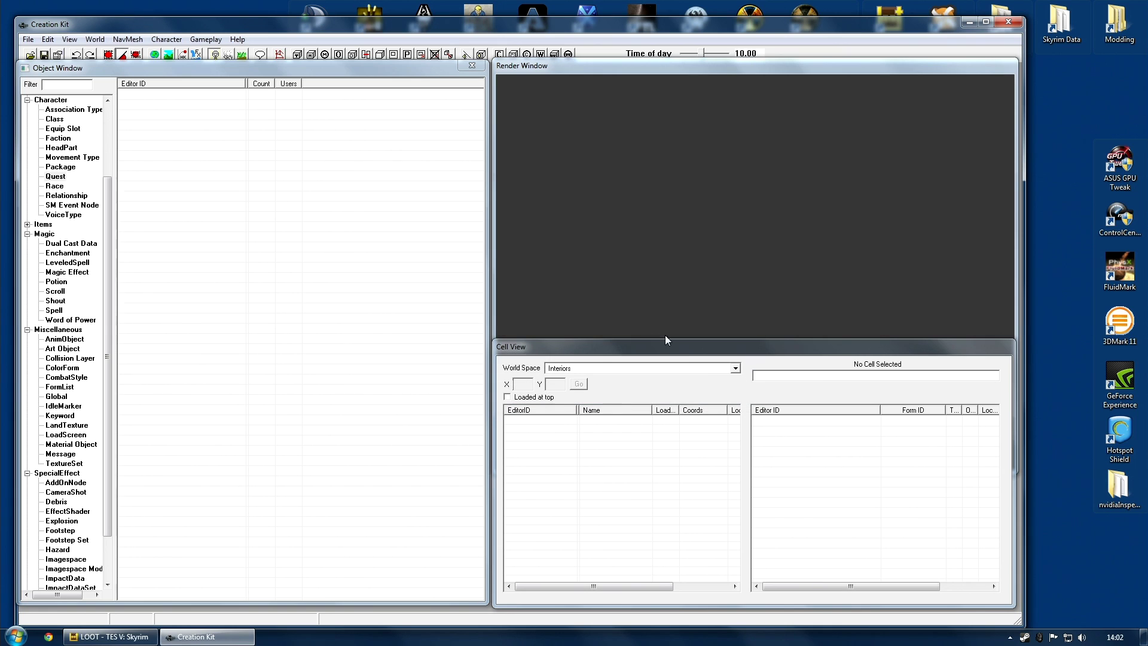
Minimize Creation Kit, return to LOOT, and view the Redate Plugins command again without running it
{"action": "left_click", "coordinate": [969, 23]}
{"action": "left_click", "coordinate": [596, 227]}
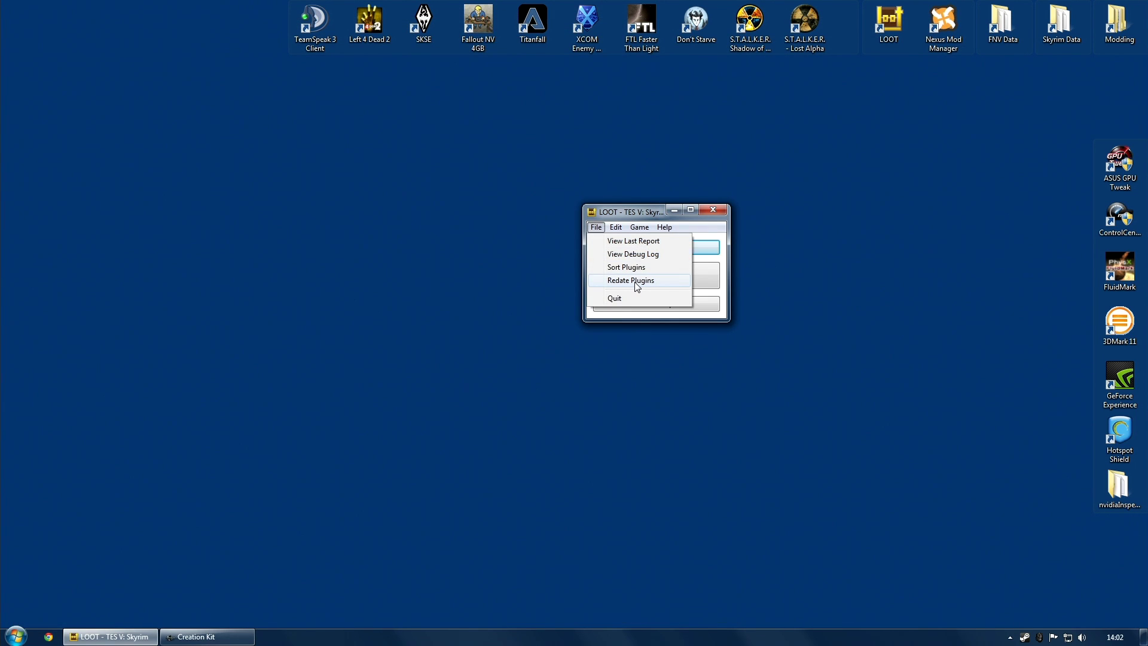
{"action": "left_click", "coordinate": [705, 230]}
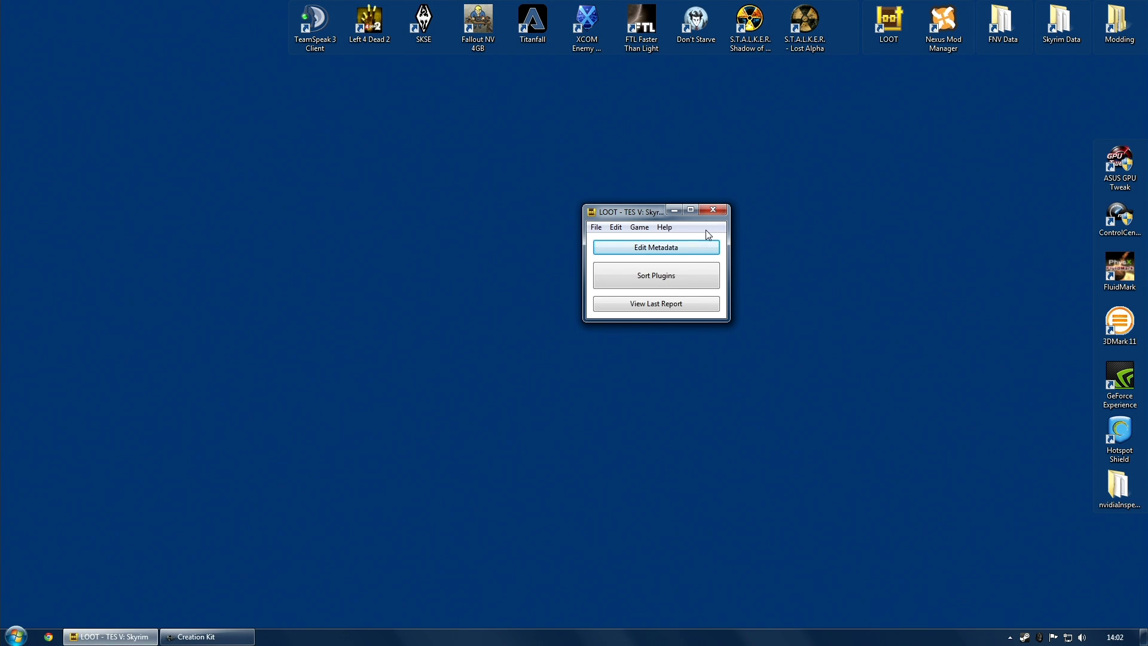